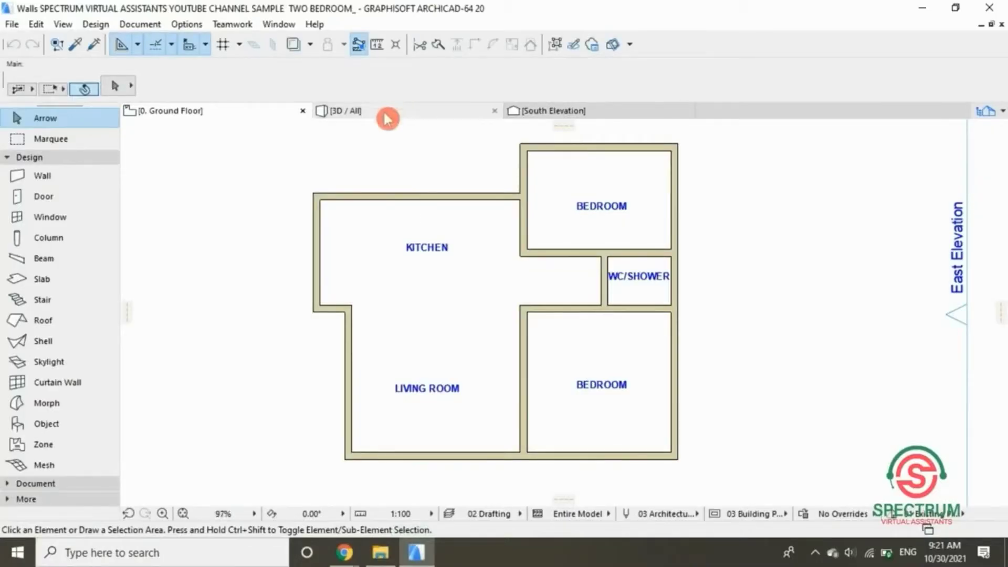
Activate the Door tool (Door 20, 900 × 2100, 100 sill) and open its default settings.
scroll(244, 280, "up", 1)
scroll(245, 281, "down", 1)
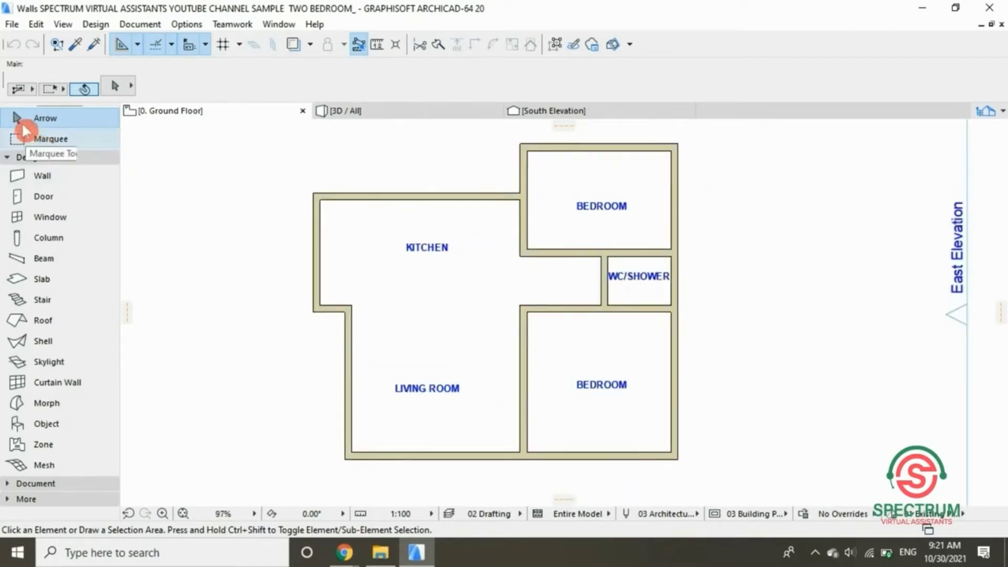
left_click(93, 26)
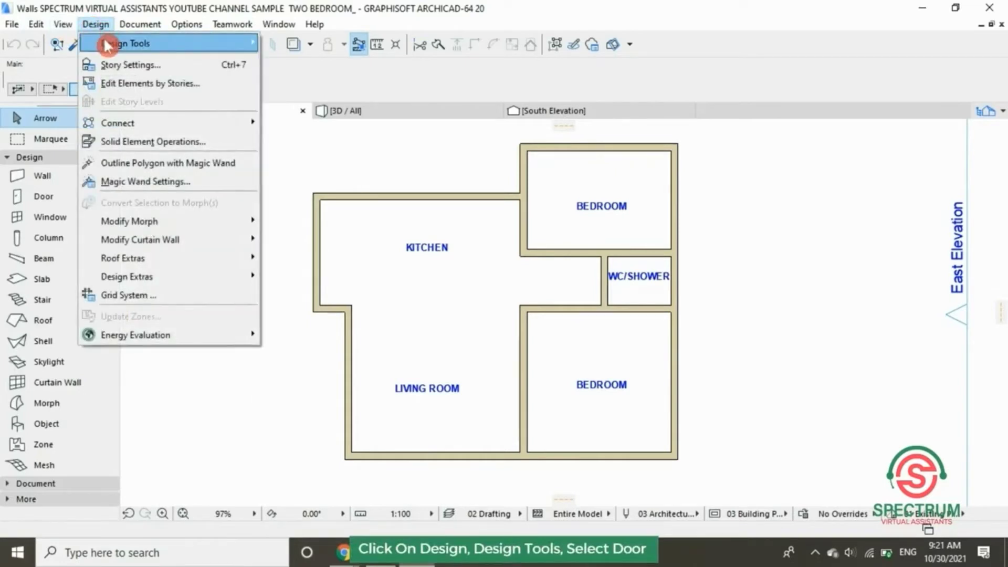
mouse_move(108, 45)
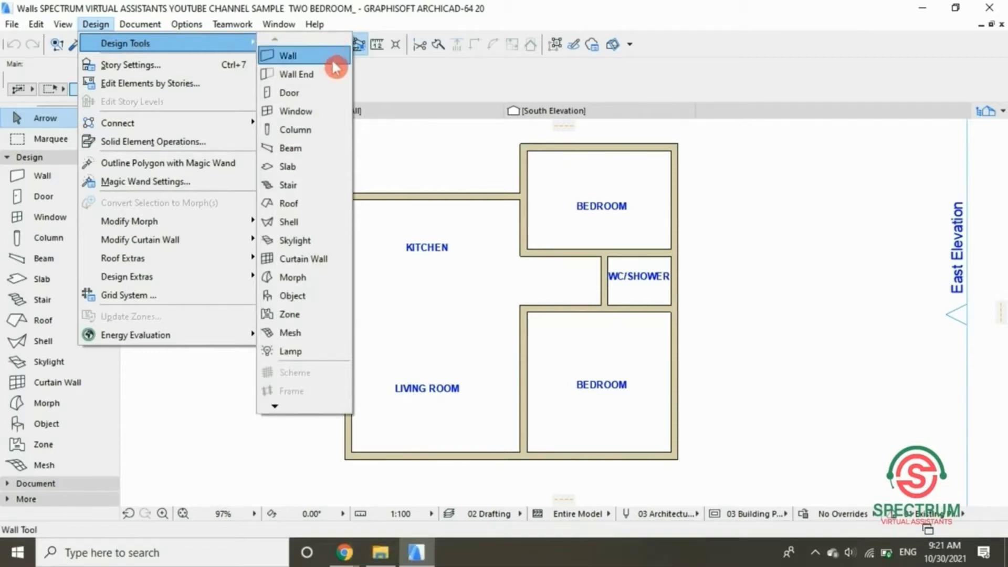
left_click(288, 95)
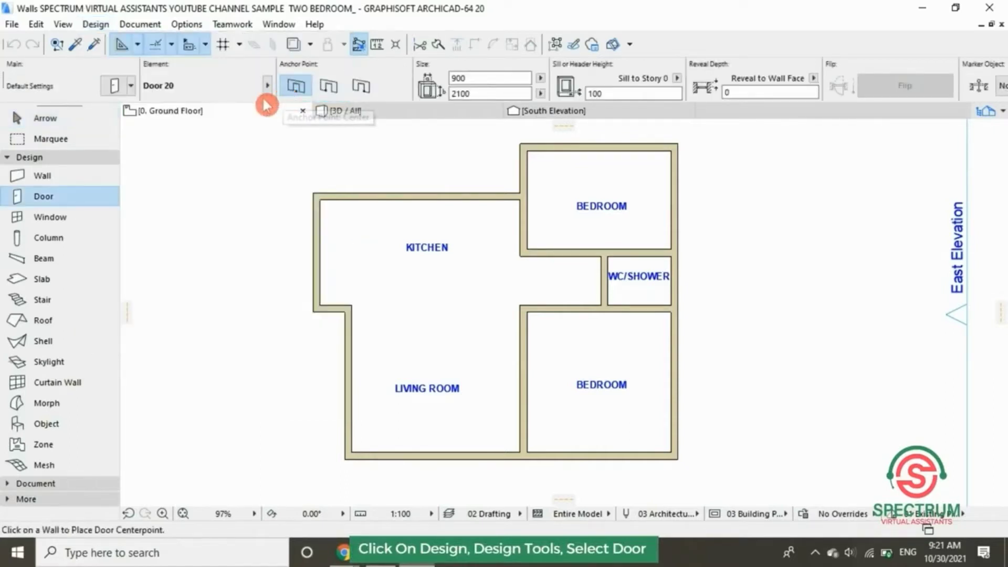
left_click(113, 83)
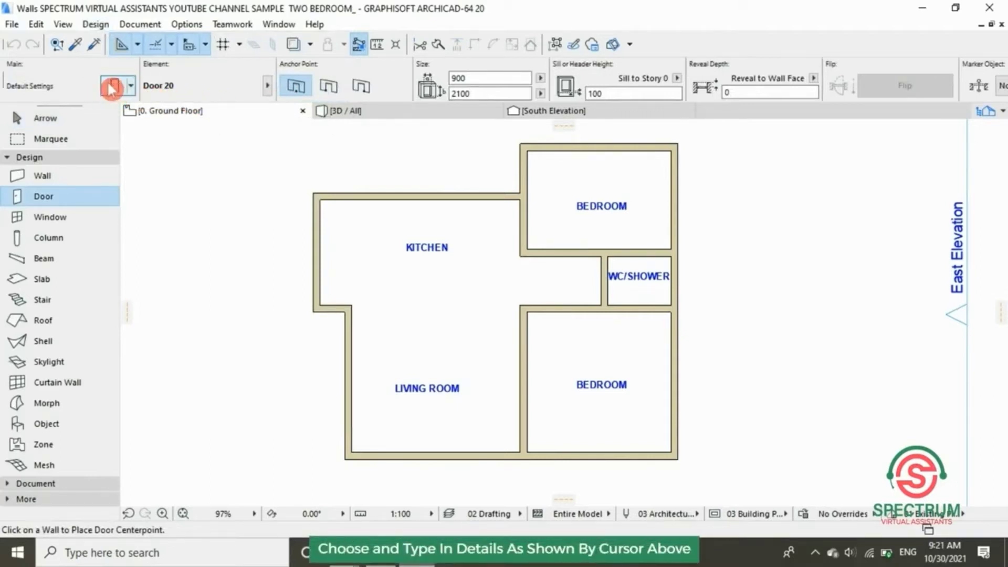
Pick Door 20 from the Hinged Doors 20 library folder in Door Default Settings.
left_click(111, 87)
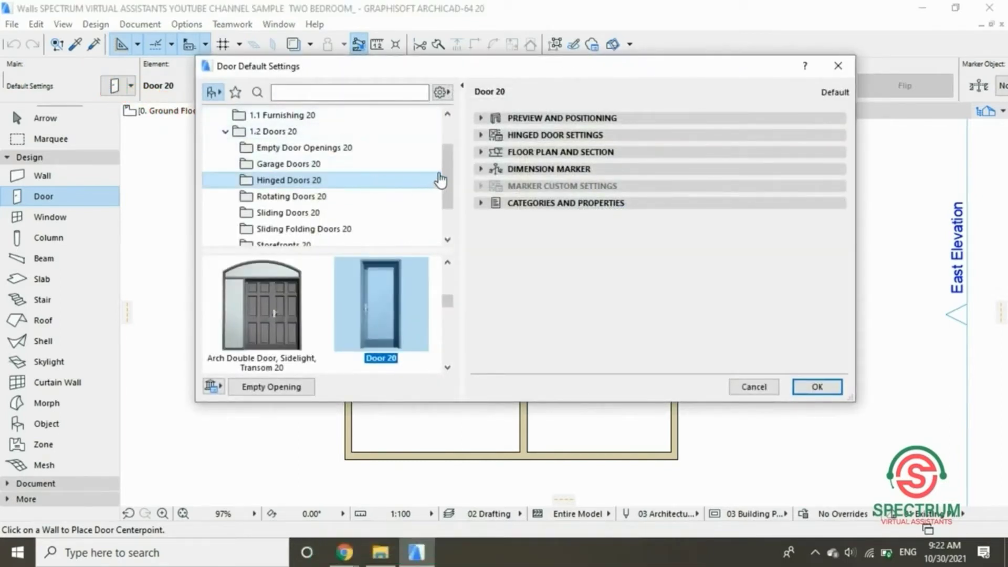
mouse_move(449, 178)
left_mouse_down()
mouse_move(451, 139)
mouse_move(450, 169)
left_mouse_up()
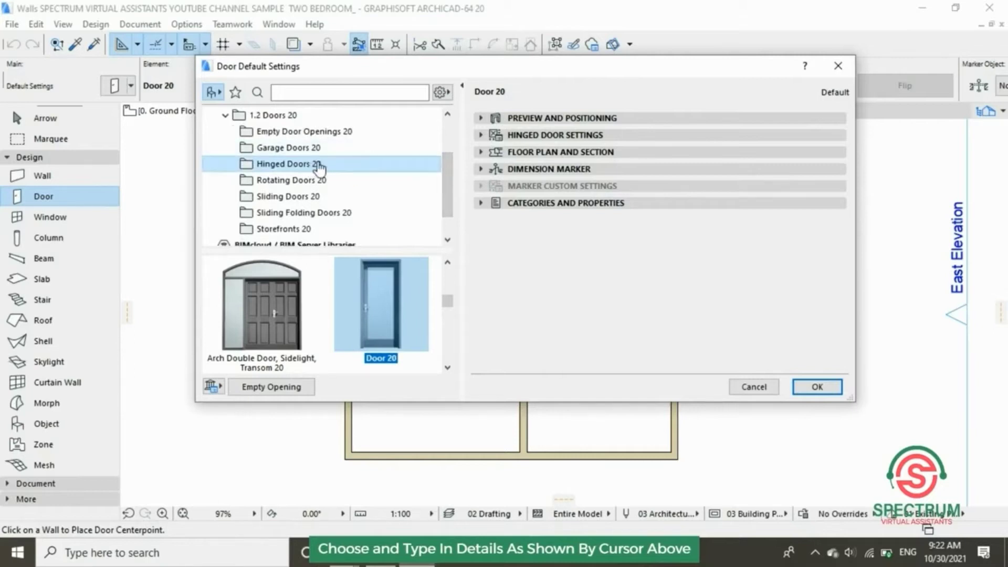
mouse_move(449, 284)
left_mouse_down()
mouse_move(450, 309)
mouse_move(450, 273)
left_mouse_up()
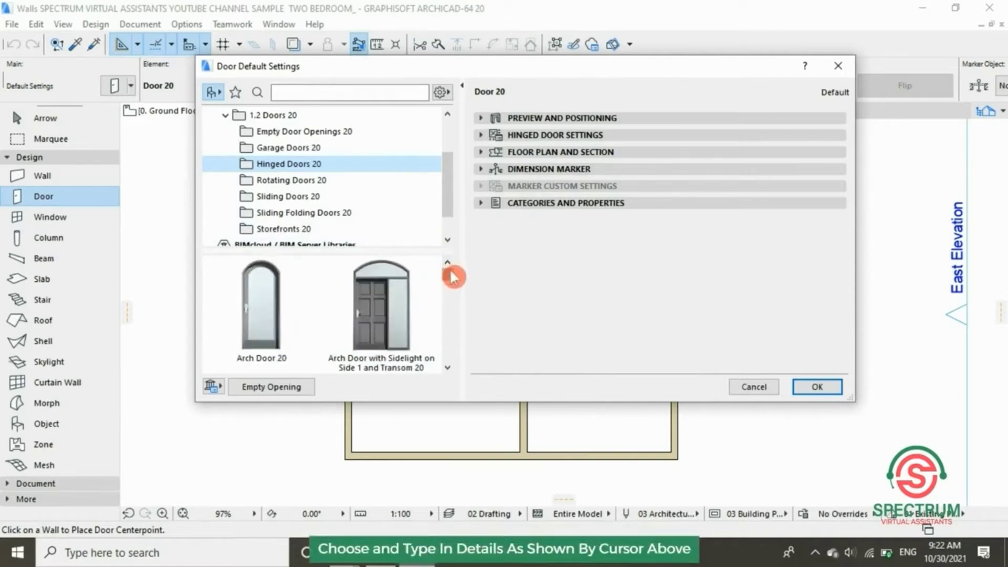
left_click_drag(453, 280, 455, 298)
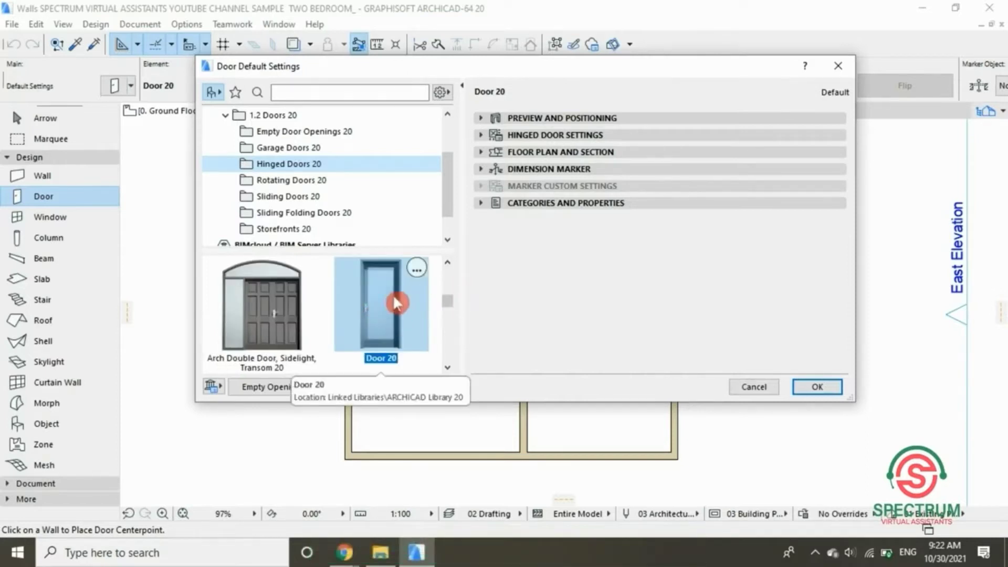
left_click(381, 304)
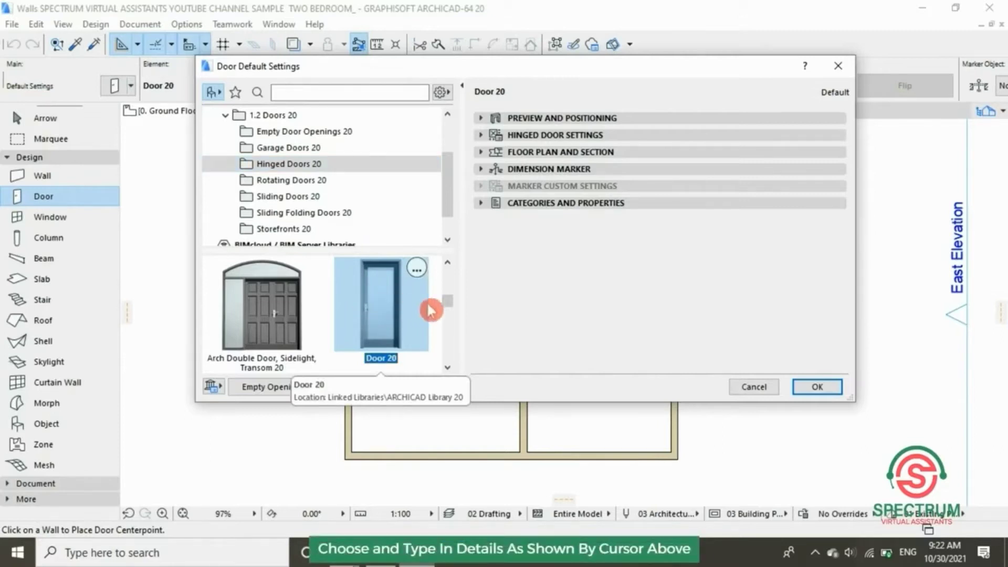
left_click(481, 119)
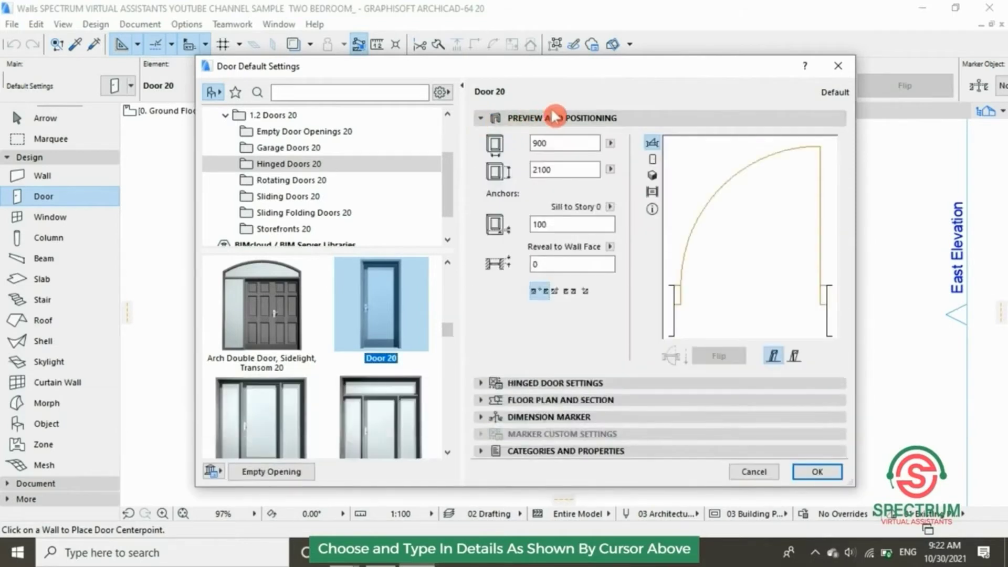
left_click(589, 156)
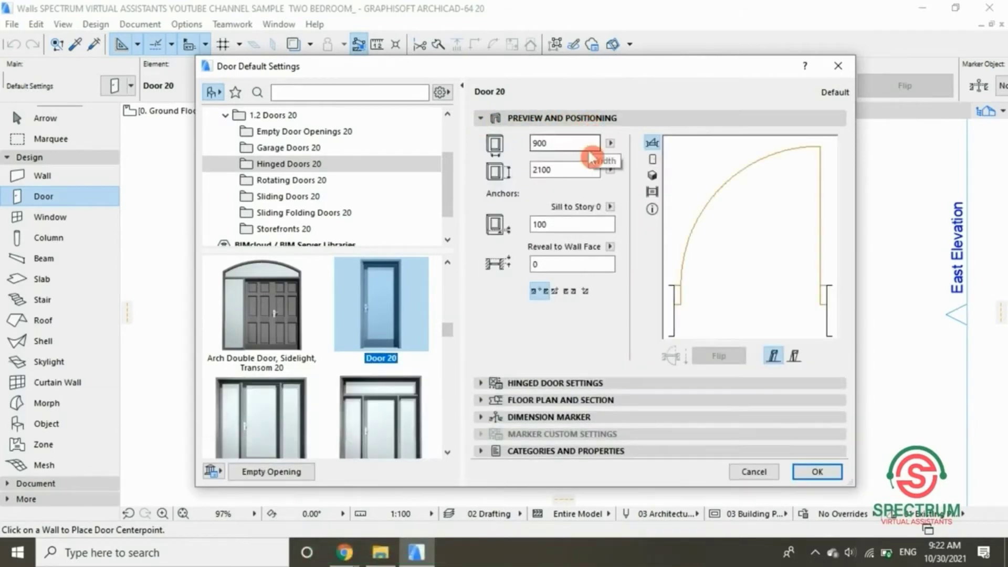
left_click(583, 157)
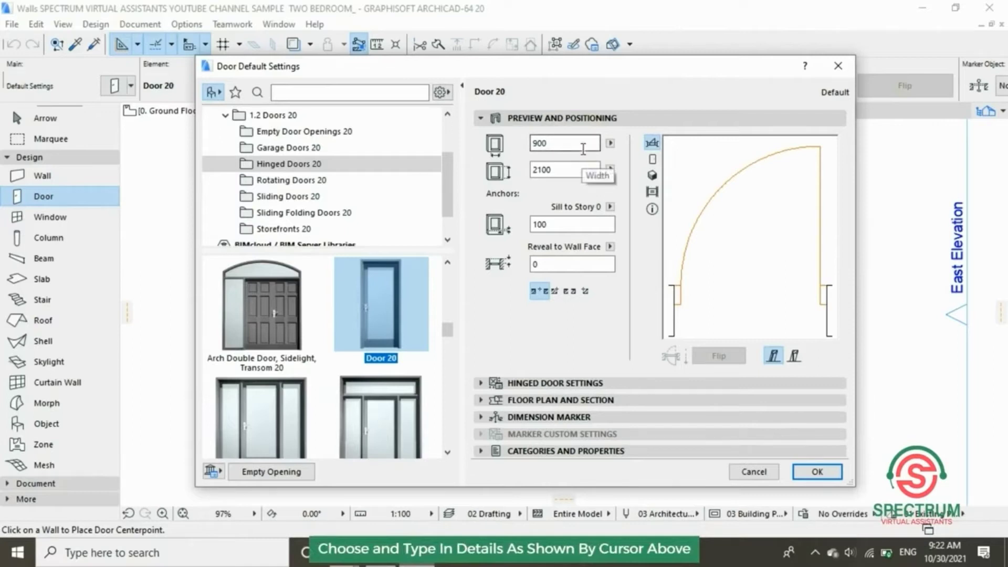
left_click(585, 165)
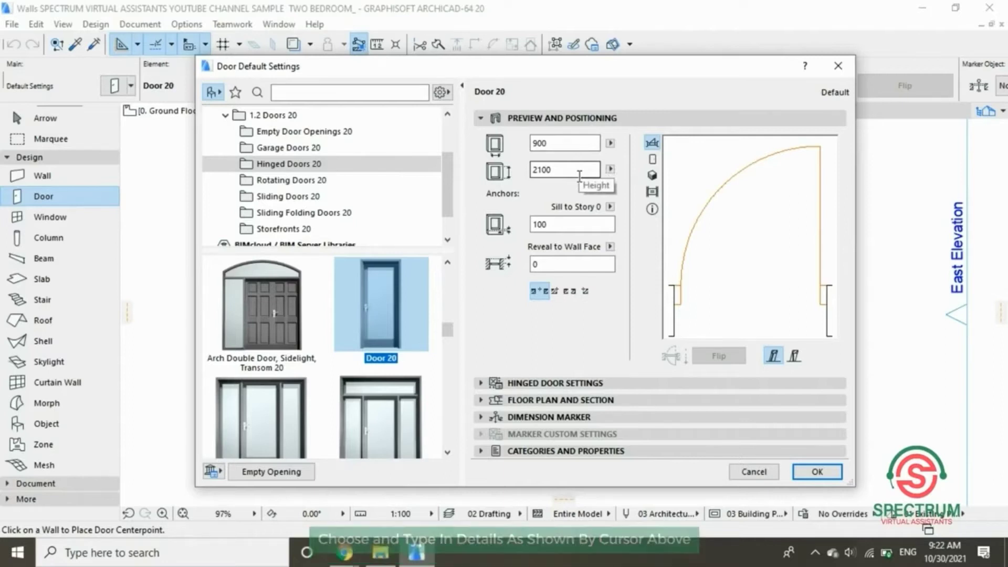
left_click(584, 226)
left_click(585, 234)
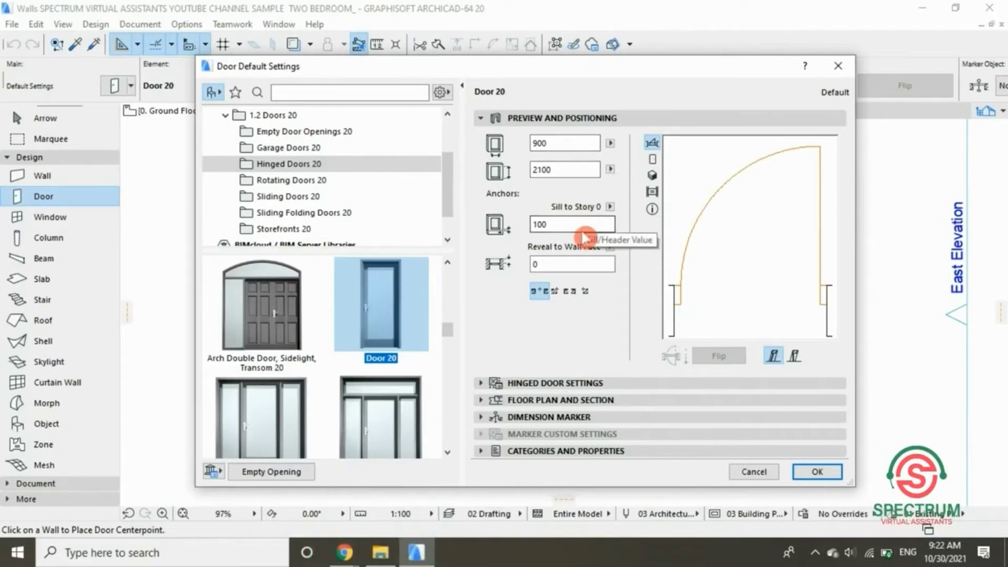
left_click(583, 265)
left_click(582, 276)
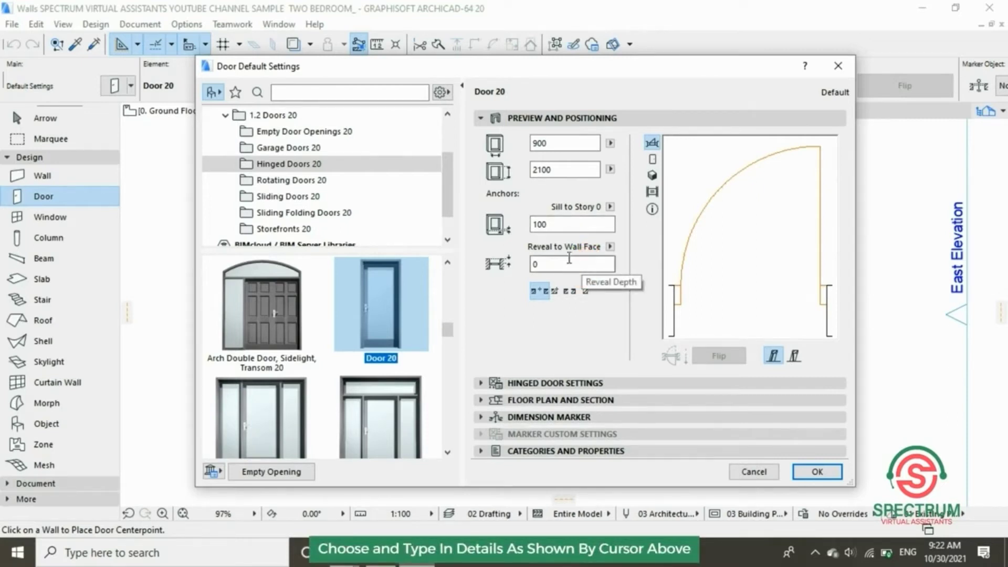
left_click(518, 127)
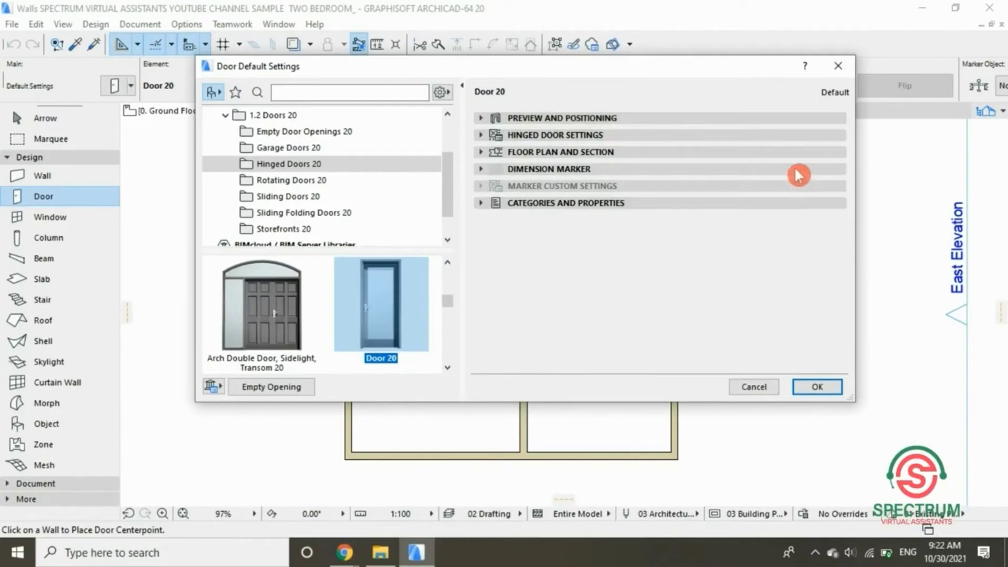
Review the Hinged Door, Floor Plan, Dimension Marker and Properties panels, then accept Door 20 settings.
left_click(793, 138)
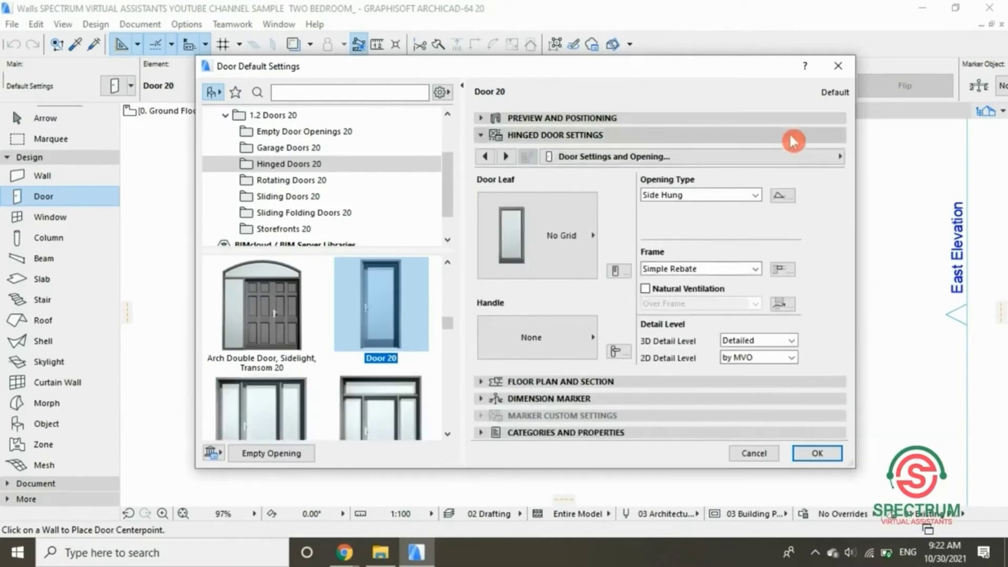
left_click(793, 137)
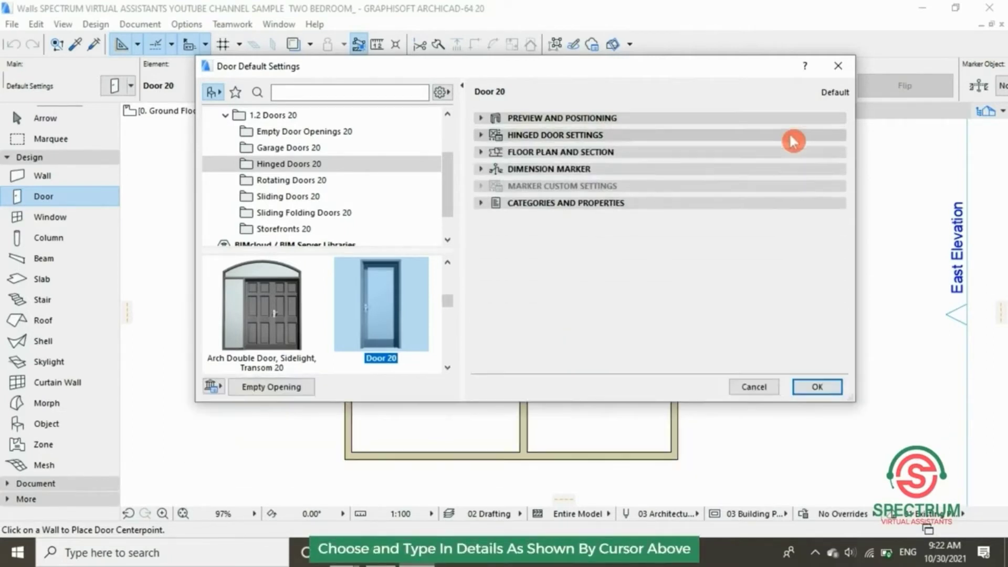
left_click(788, 153)
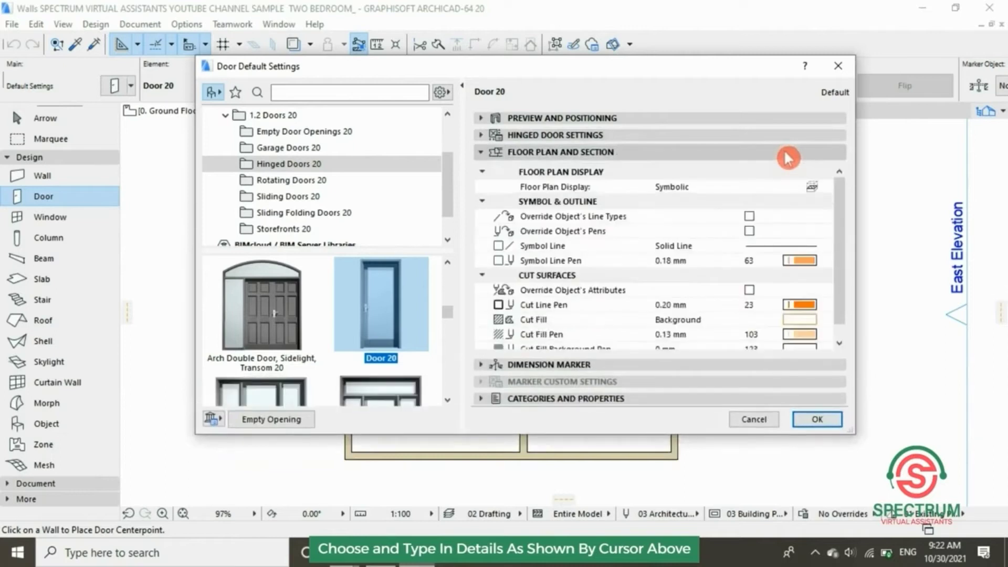
left_click(787, 152)
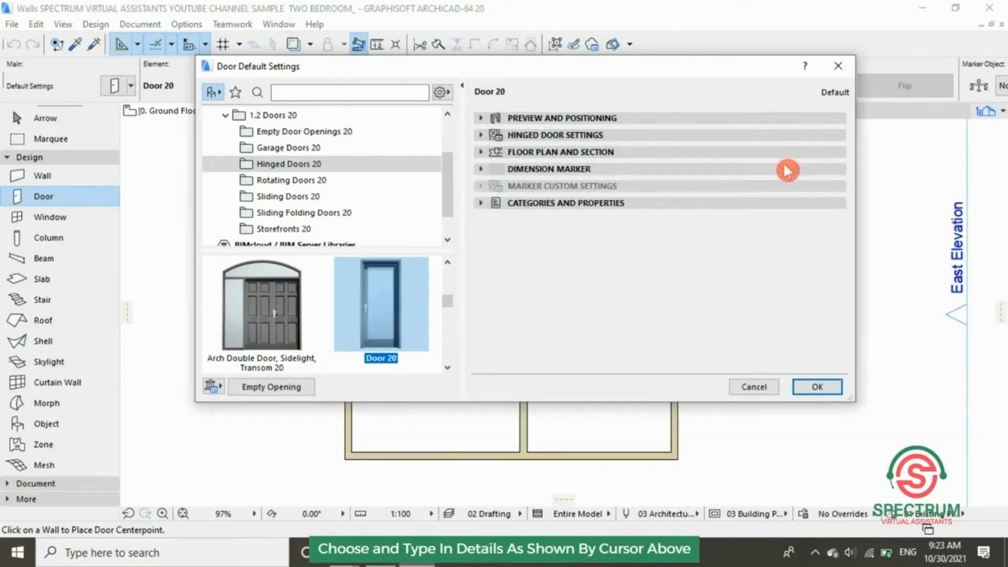
left_click(785, 170)
left_click(785, 170)
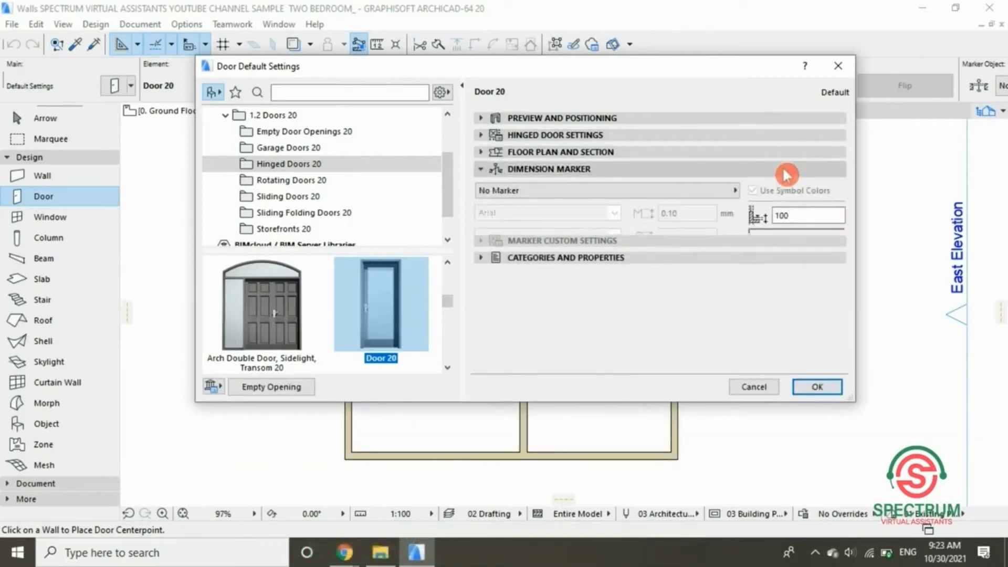
left_click(772, 206)
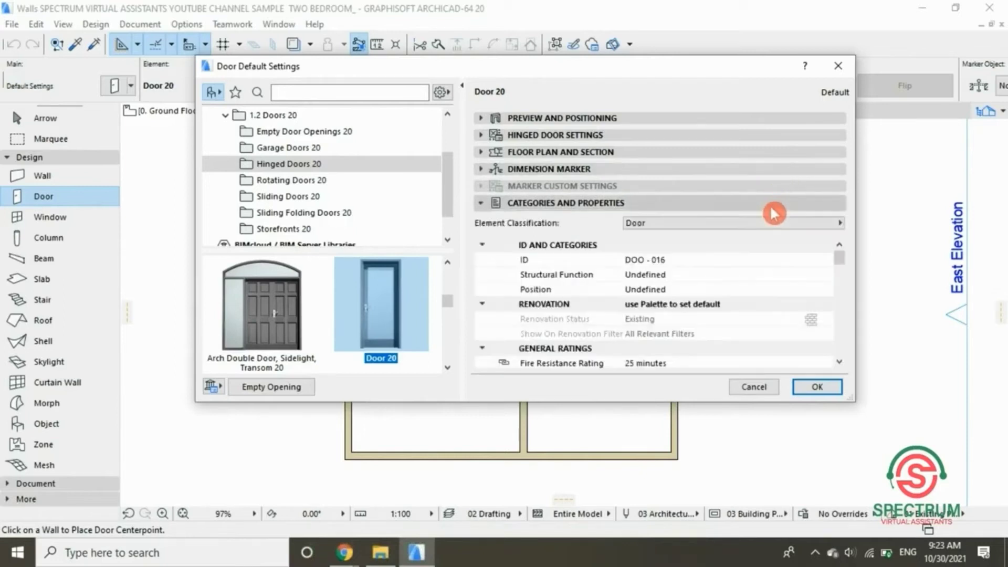
left_click(772, 207)
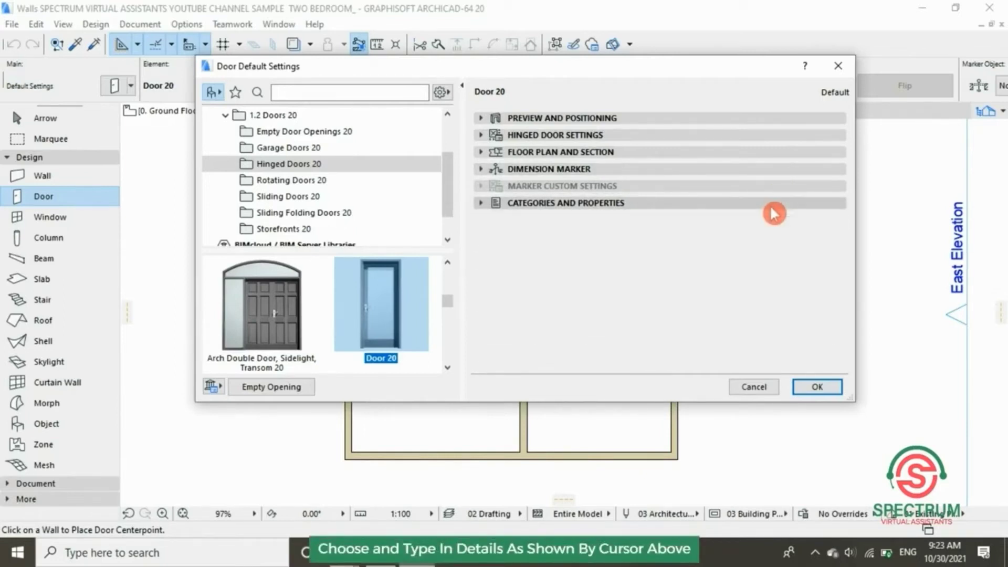
left_click(816, 389)
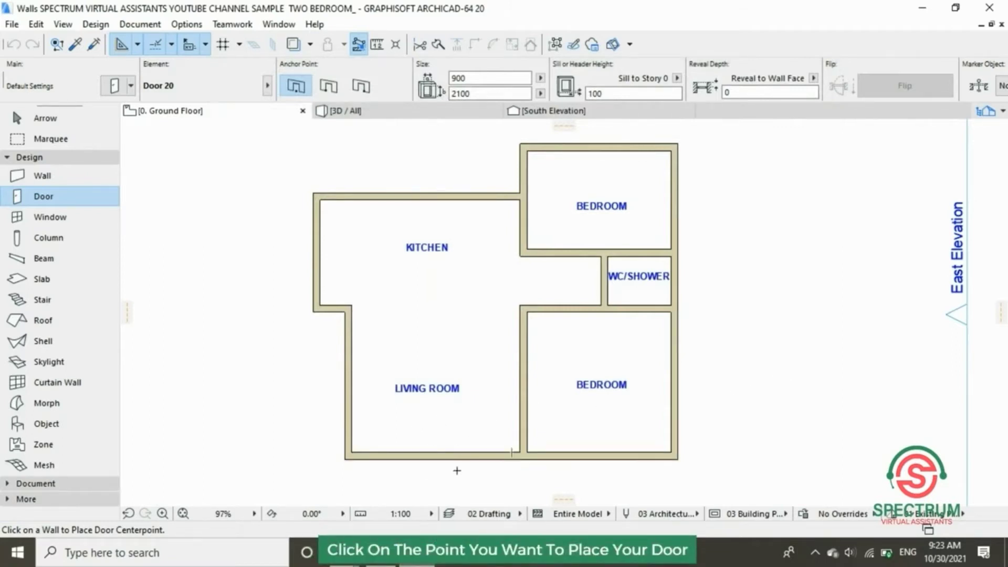
Place a Door 20 in the living room's bottom exterior wall, swinging inward.
left_click(435, 454)
left_click(436, 452)
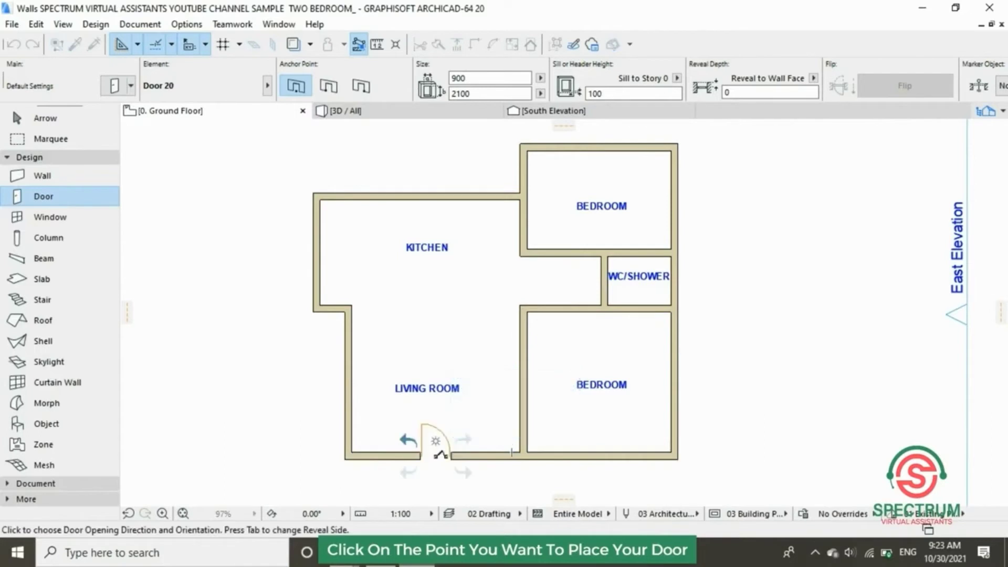
left_click(407, 427)
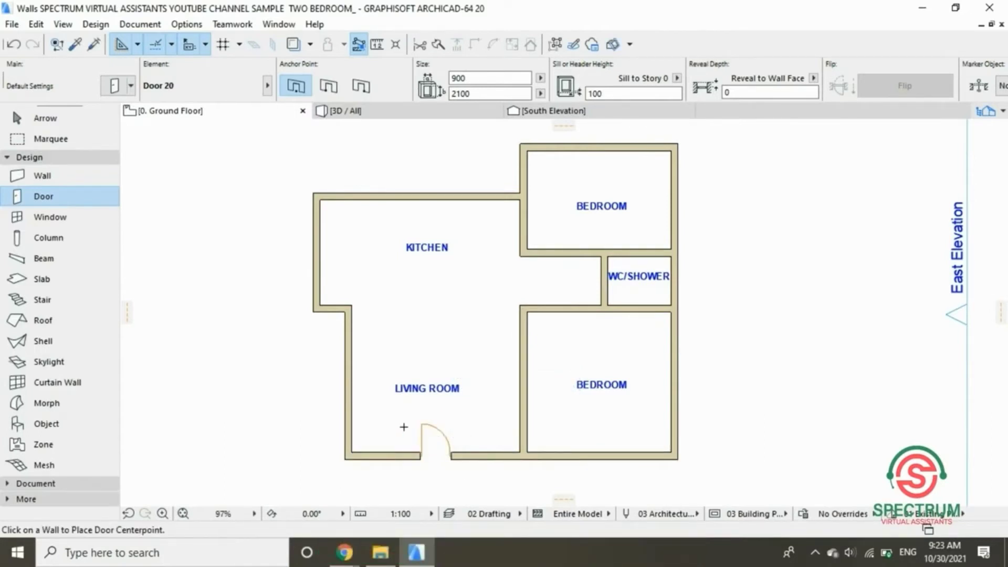
Select the living room door and start a Move > Drag on it.
key("Escape")
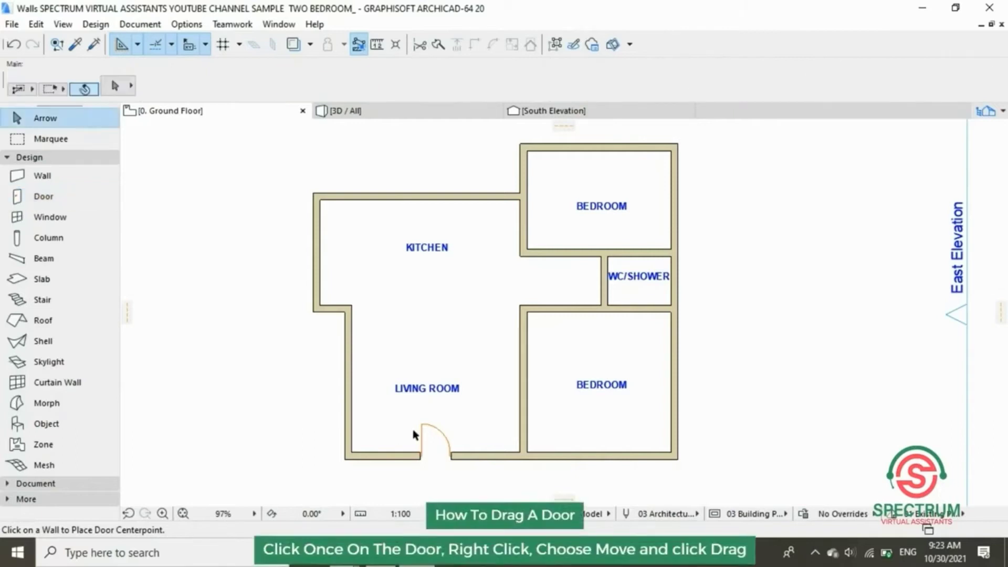
left_click(423, 458)
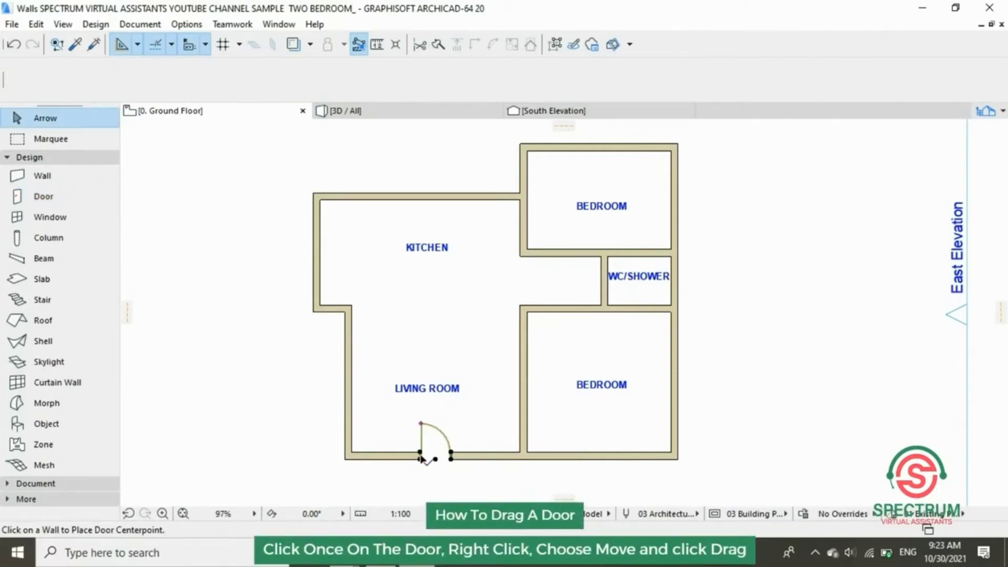
right_click(423, 460)
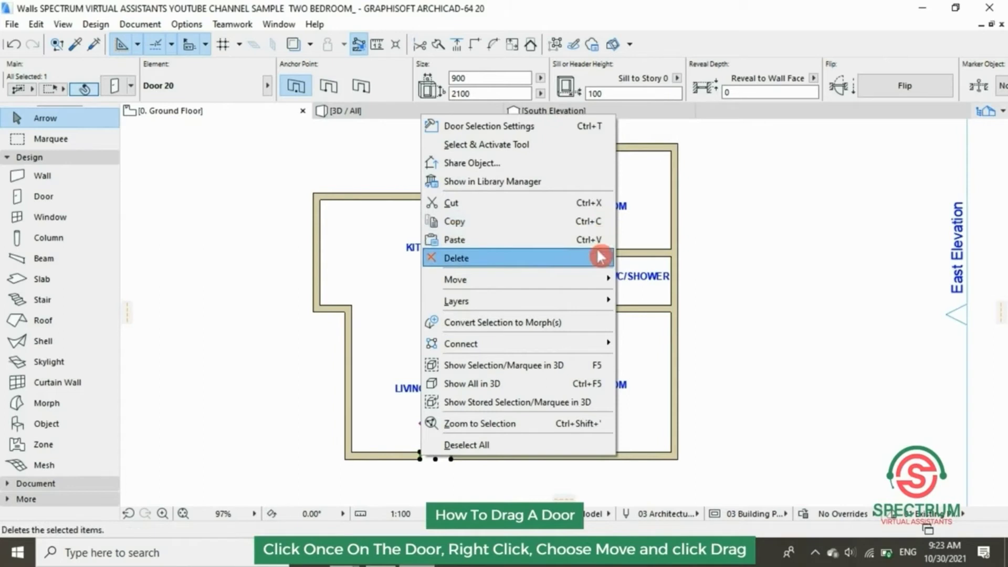
mouse_move(596, 277)
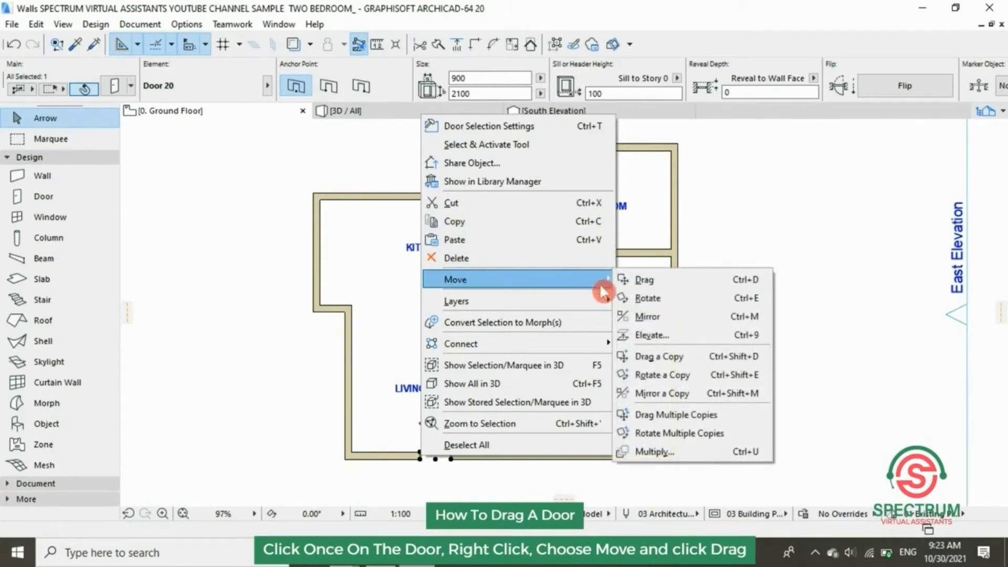
left_click(642, 280)
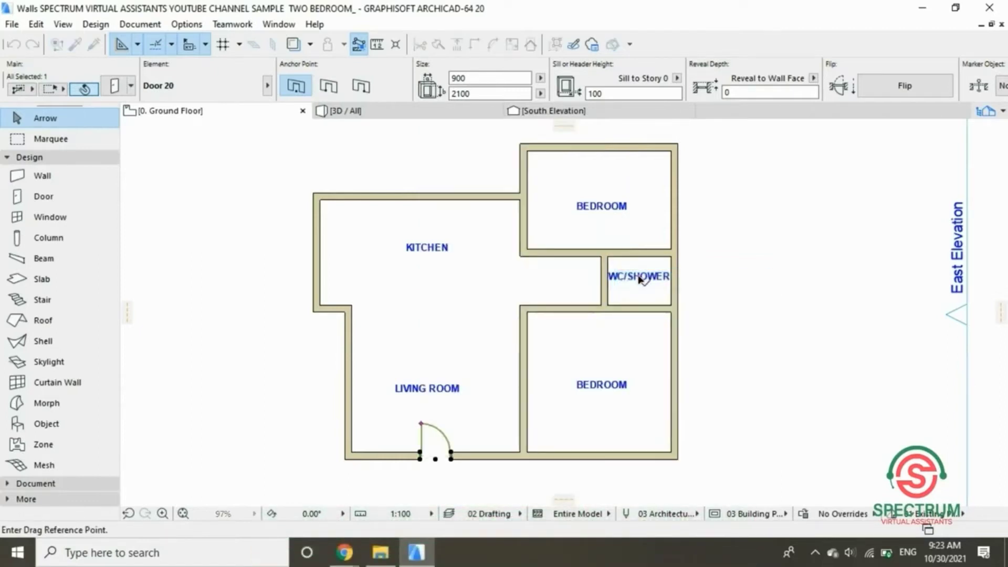
Drag the living room door left to the corner end of its bottom wall, then deselect.
left_click(422, 459)
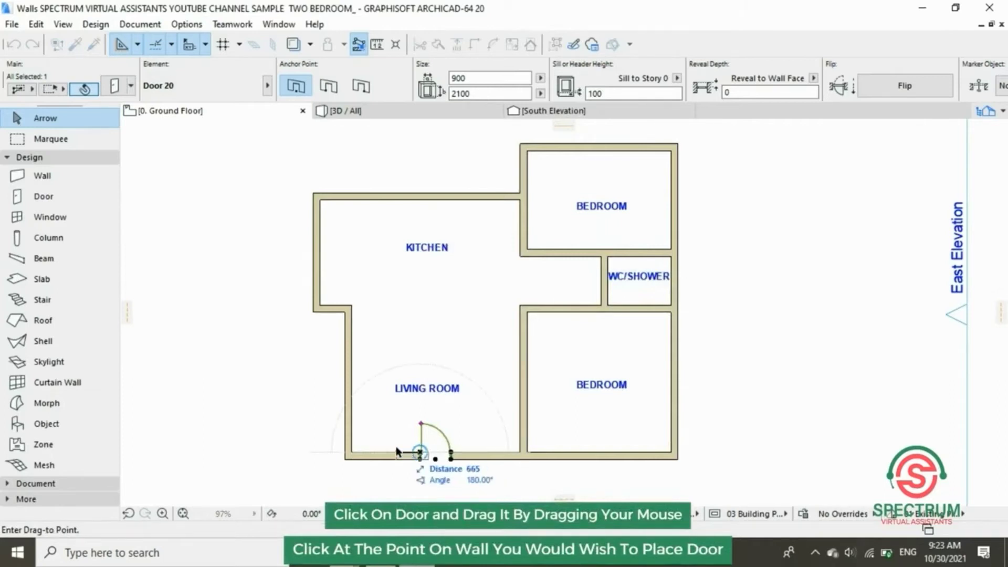
left_click(362, 446)
left_click(304, 403)
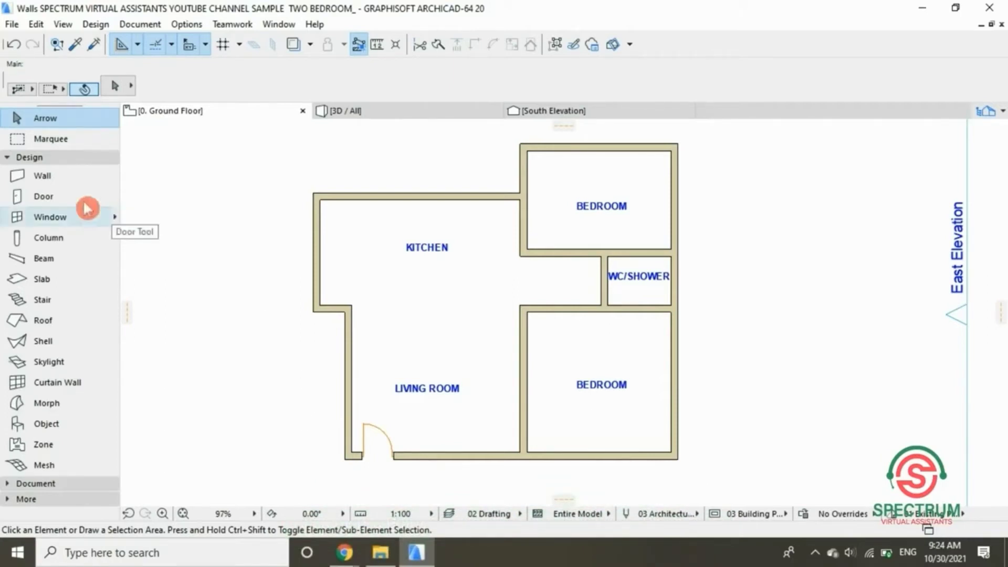
Place a door in the kitchen's top wall near the bedroom corner.
left_click(56, 200)
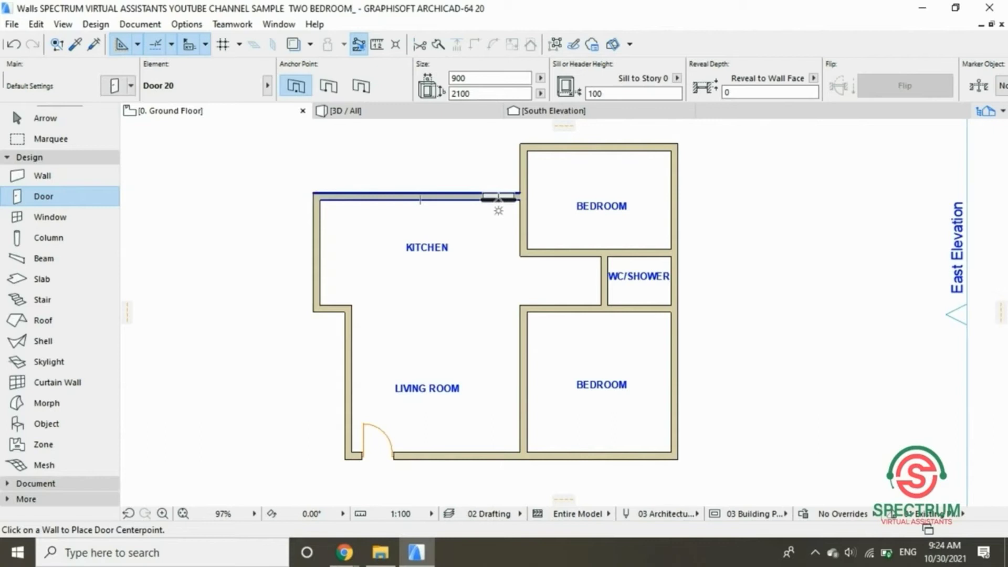
left_click(381, 193)
left_click(494, 198)
left_click(527, 240)
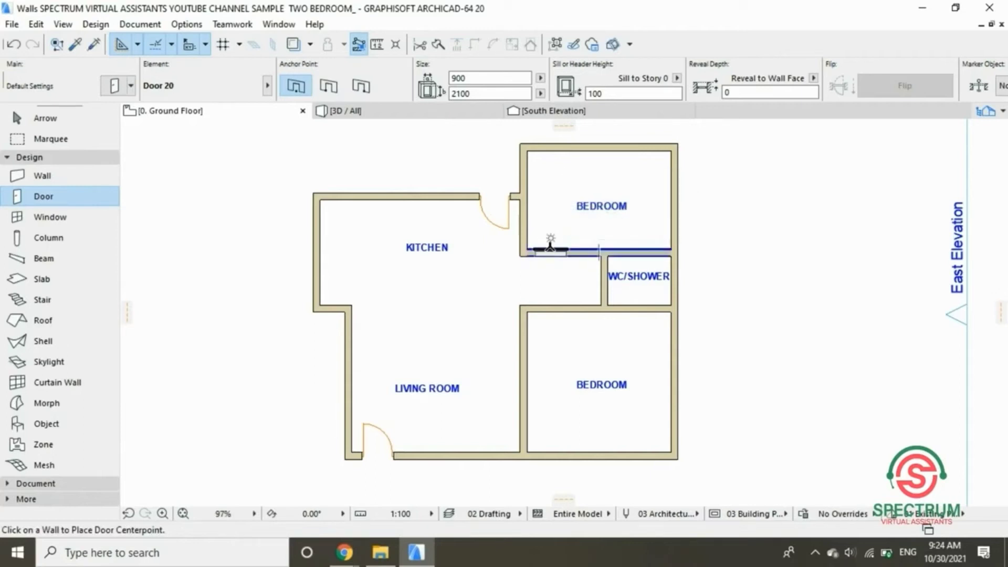
Place doors into the top bedroom, lower bedroom and WC/SHOWER walls.
left_click(550, 247)
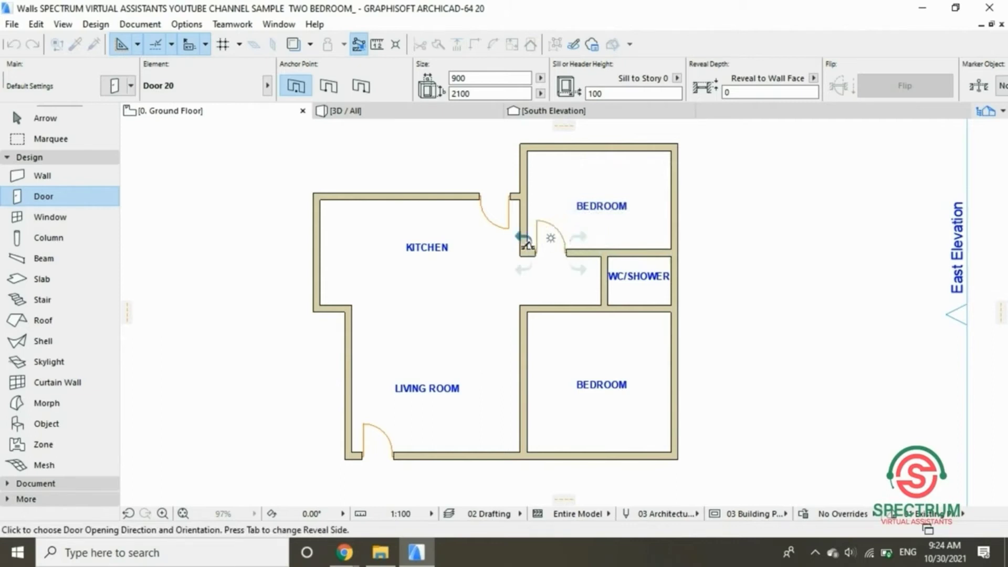
left_click(526, 244)
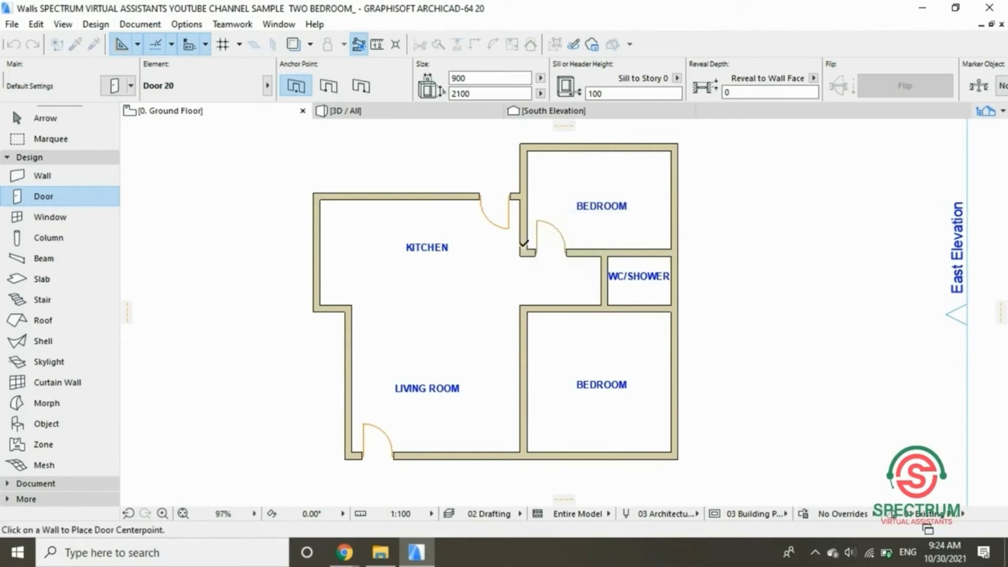
left_click(555, 310)
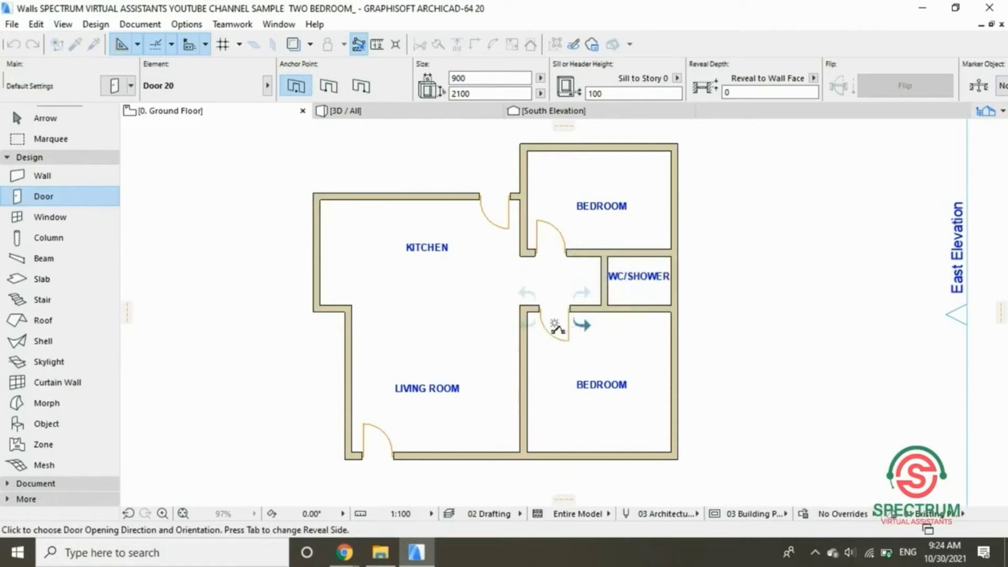
left_click(535, 325)
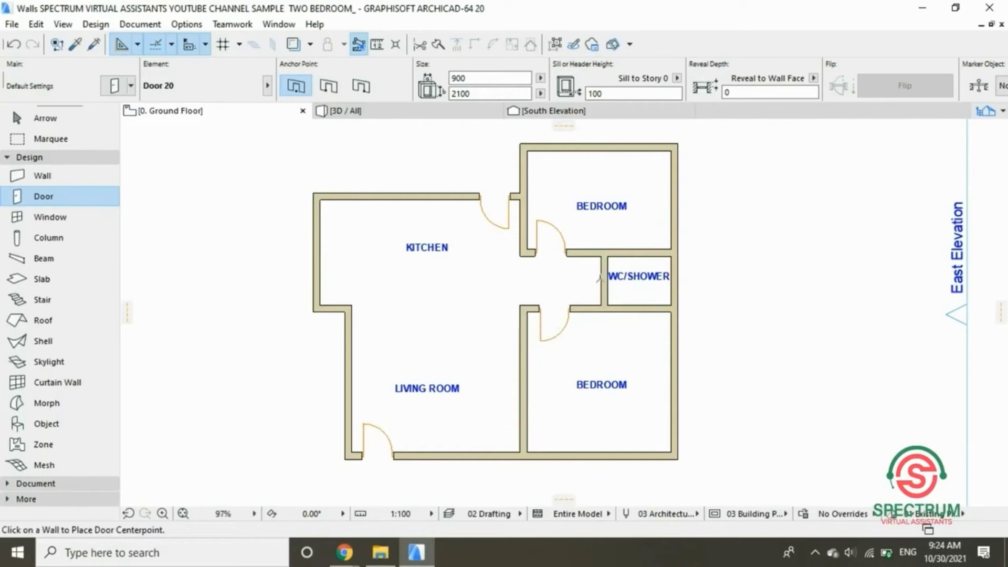
left_click(605, 280)
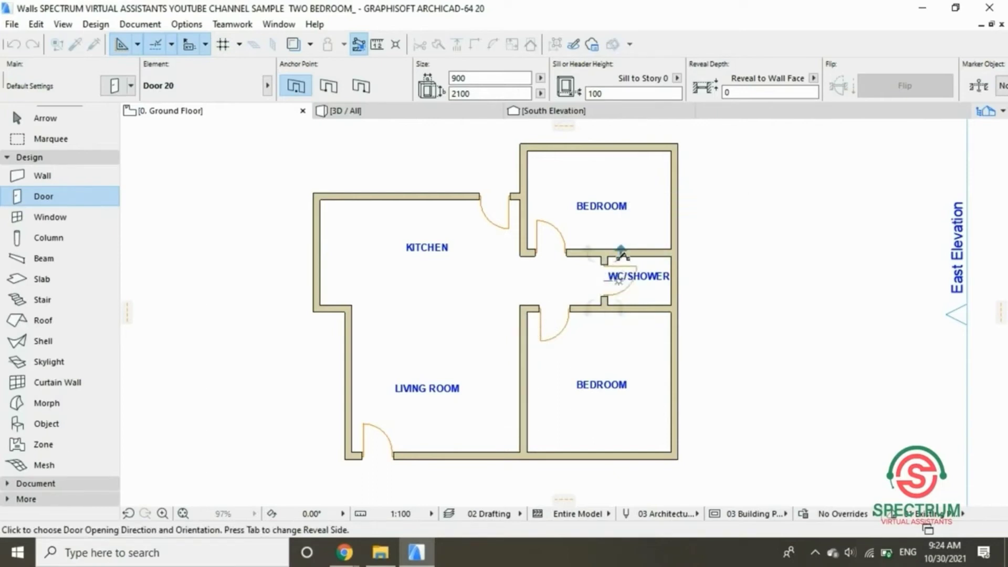
left_click(623, 246)
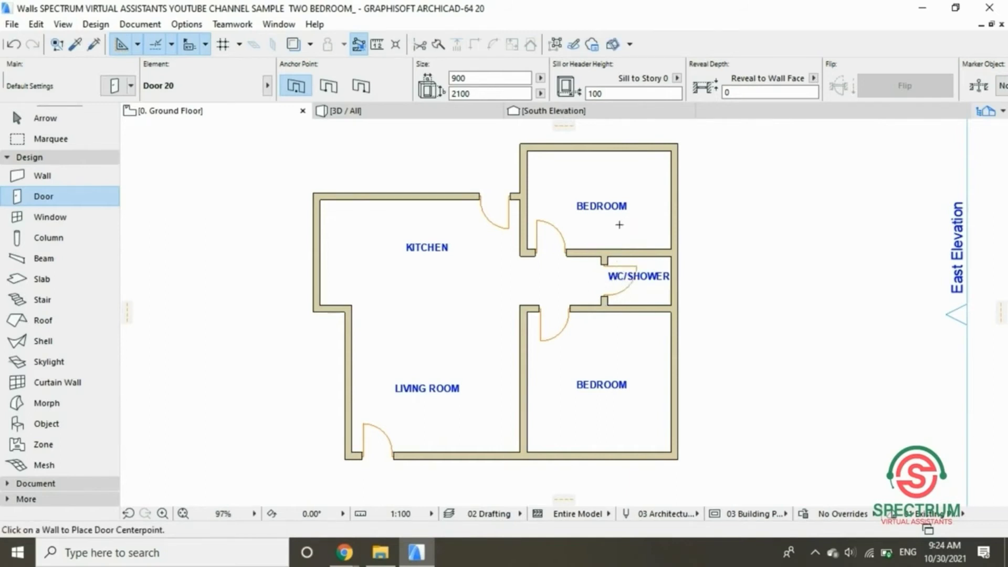
Pan the plan right and save the project with all doors in place.
middle_click_drag(381, 265, 416, 266)
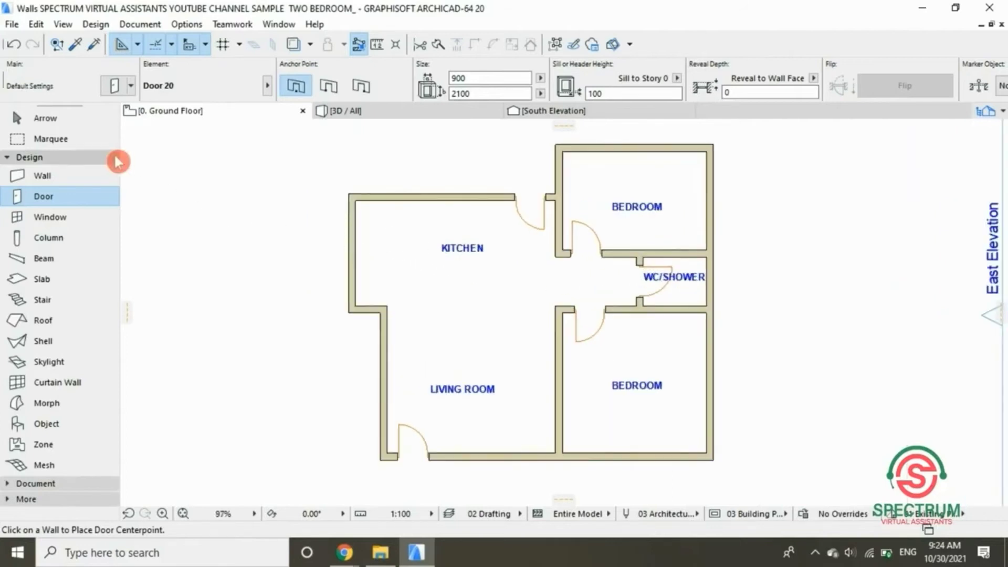
left_click(12, 24)
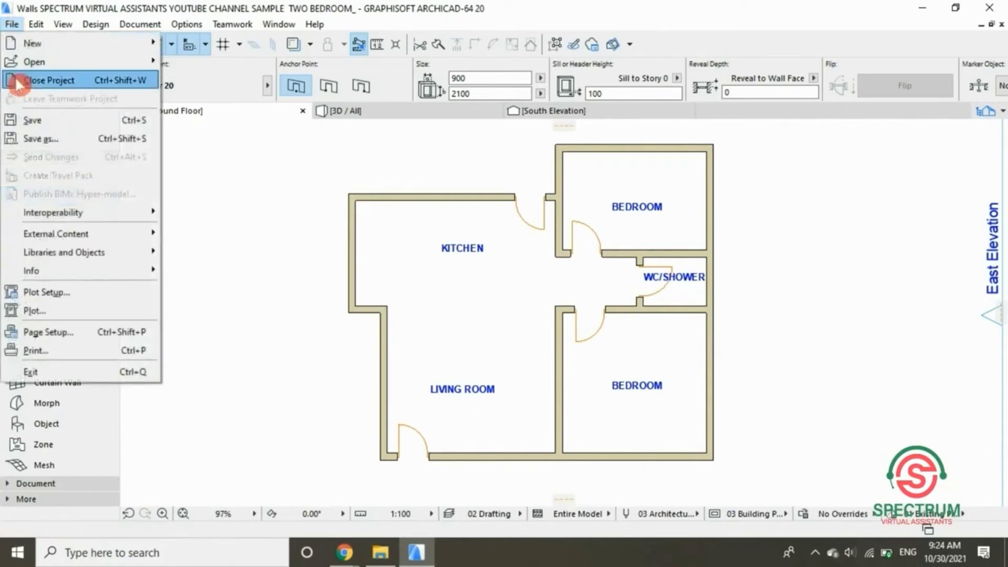
left_click(41, 124)
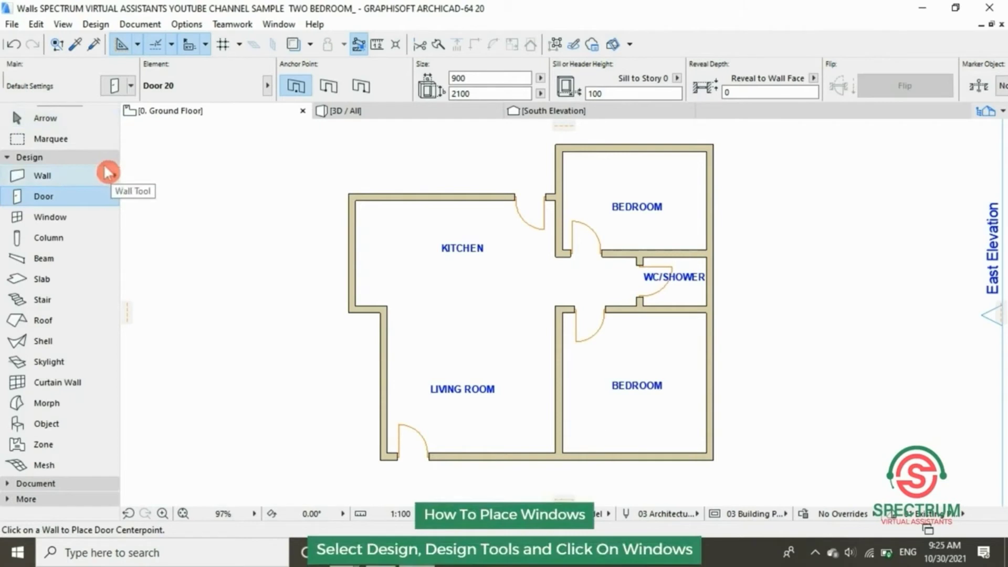
left_click(12, 25)
left_click(11, 25)
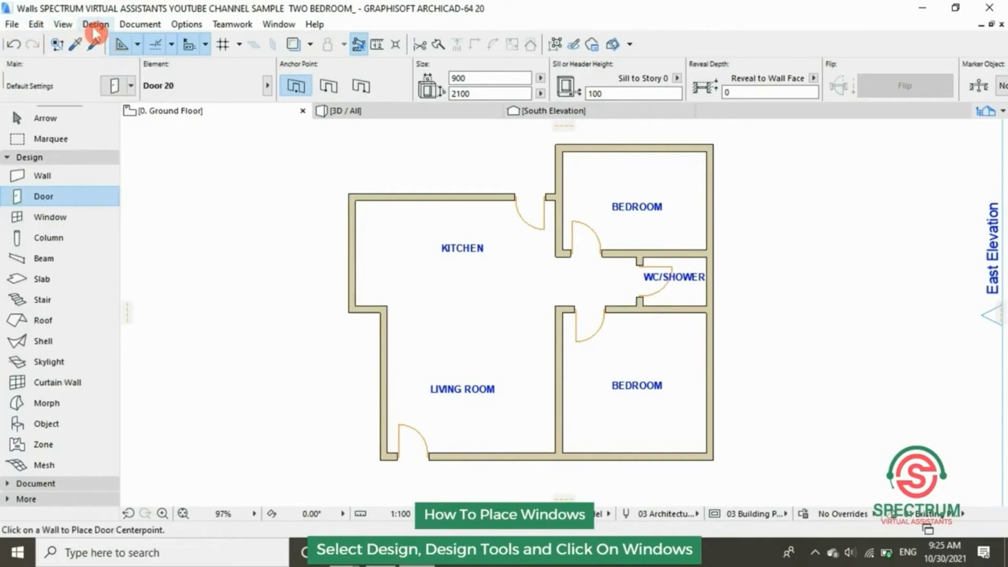
Activate the Window tool with Triple Window with Side Transoms 20, 1500 × 1200, sill 1000.
left_click(96, 26)
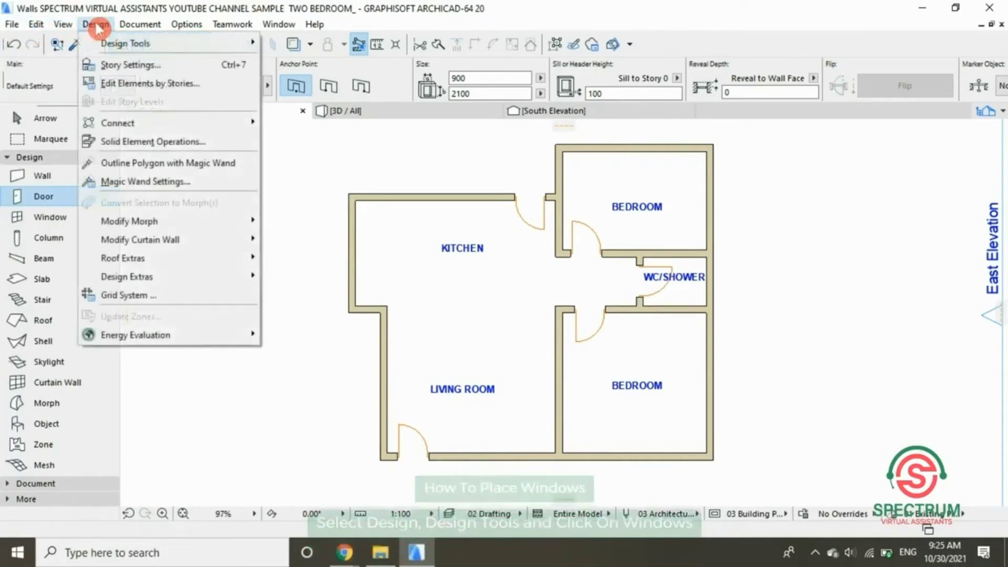
mouse_move(117, 47)
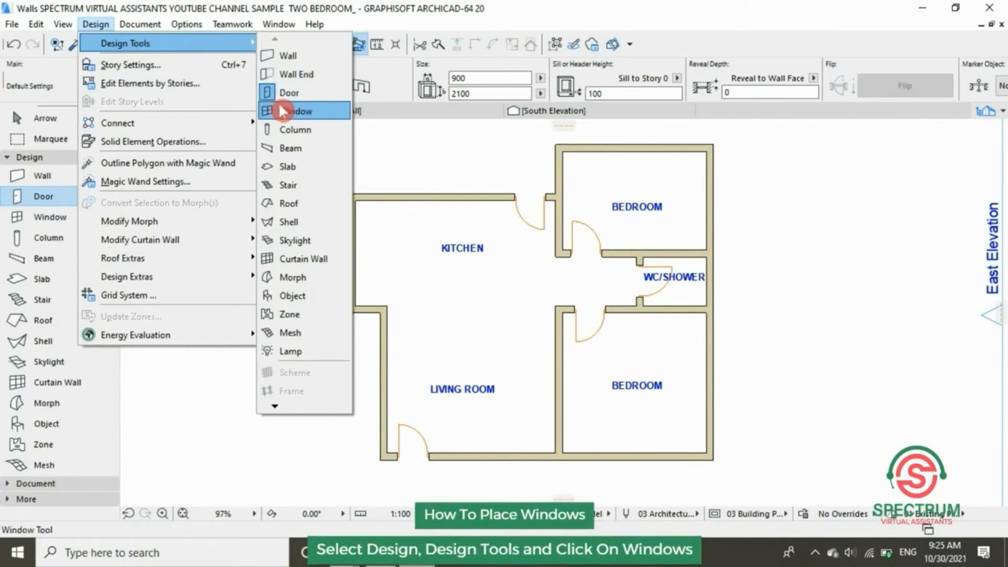
left_click(304, 112)
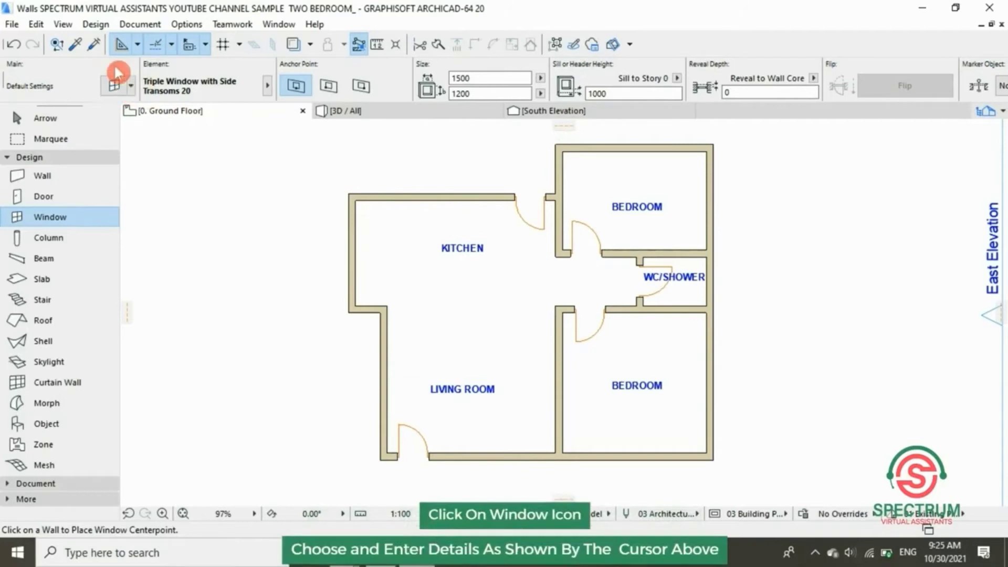
Open Window Default Settings, browse Basic Windows 20 and show Preview and Positioning.
left_click(115, 88)
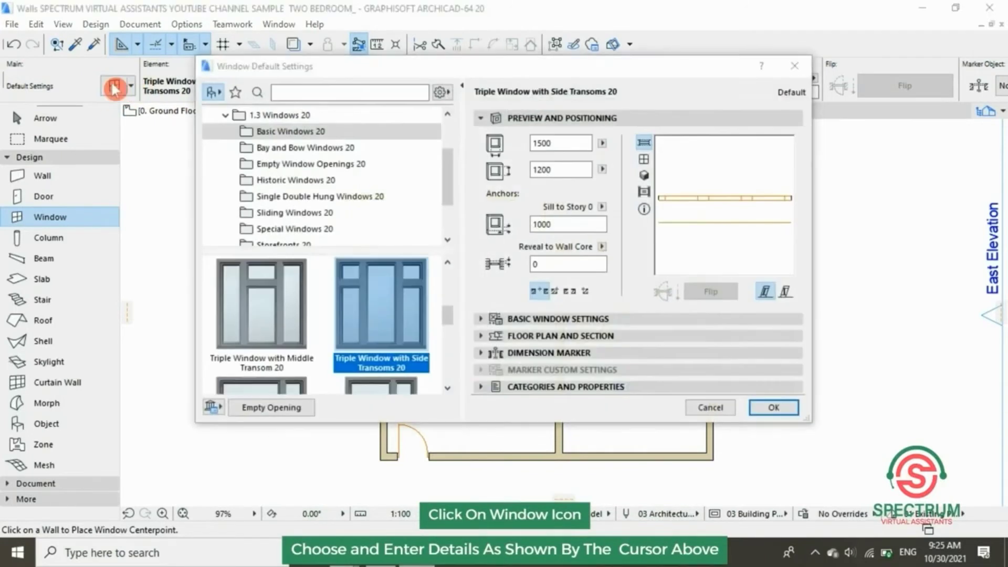
left_click(376, 133)
mouse_move(449, 157)
left_mouse_down()
mouse_move(448, 122)
mouse_move(448, 149)
left_mouse_up()
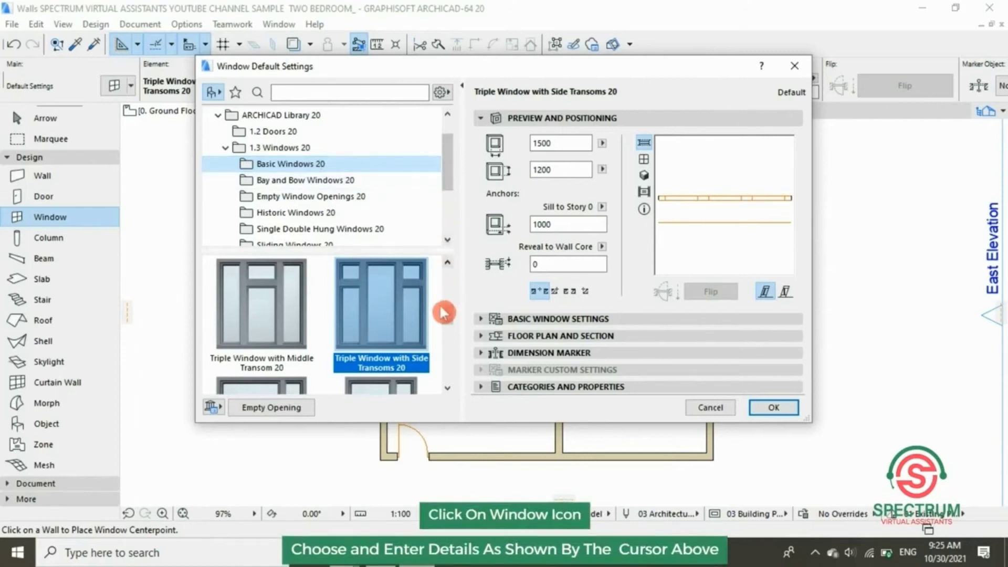
mouse_move(447, 320)
left_mouse_down()
mouse_move(452, 275)
mouse_move(453, 308)
left_mouse_up()
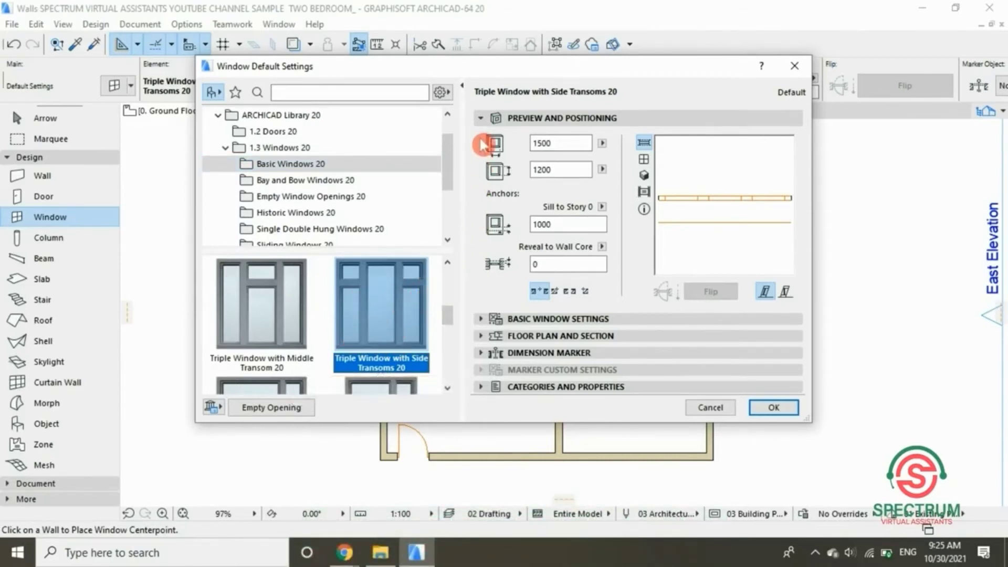
left_click(484, 112)
left_click(484, 113)
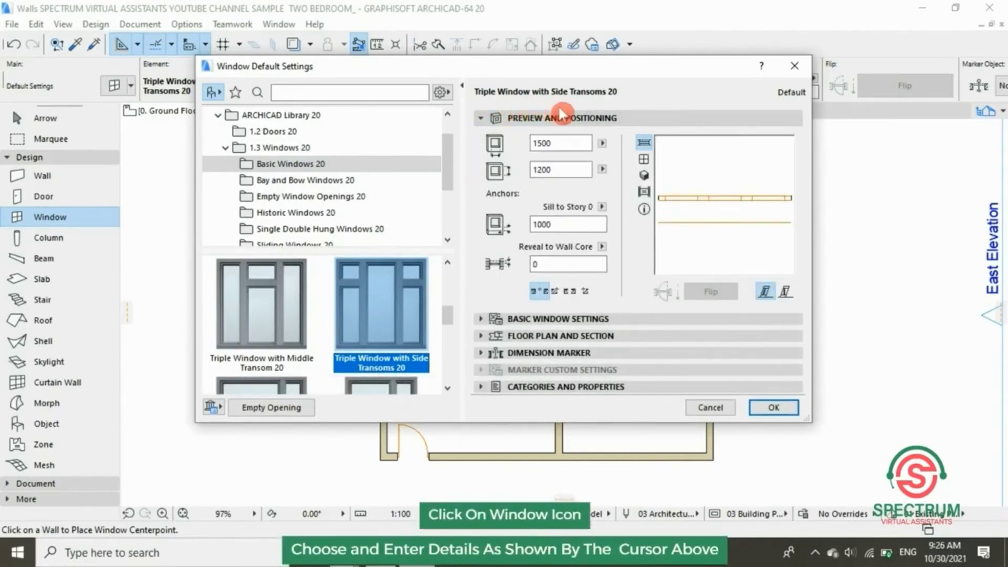
Set the window width to 1500 and the height to 2000.
left_click(548, 145)
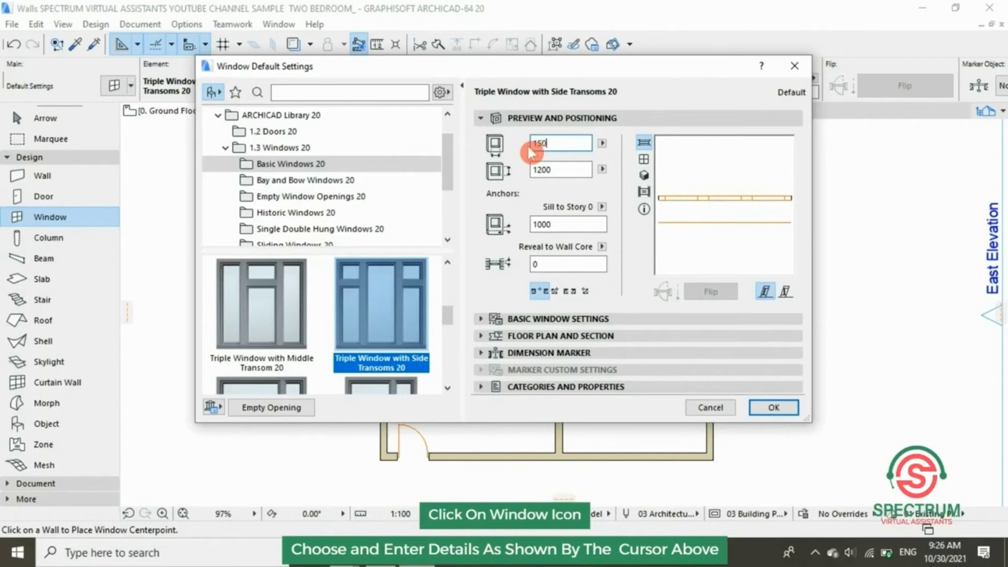
type("0")
left_click(564, 172)
double_click(541, 171)
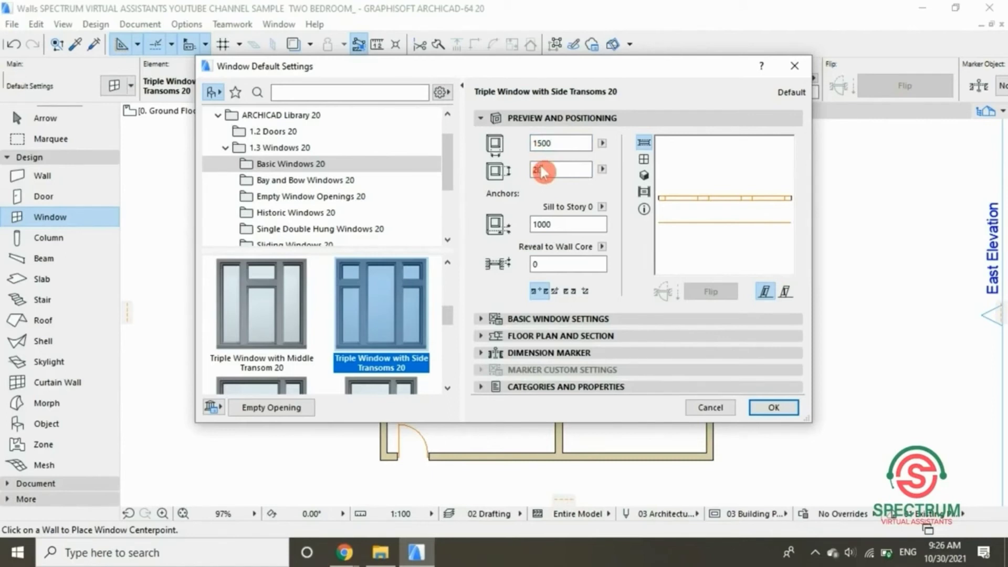
type("2000")
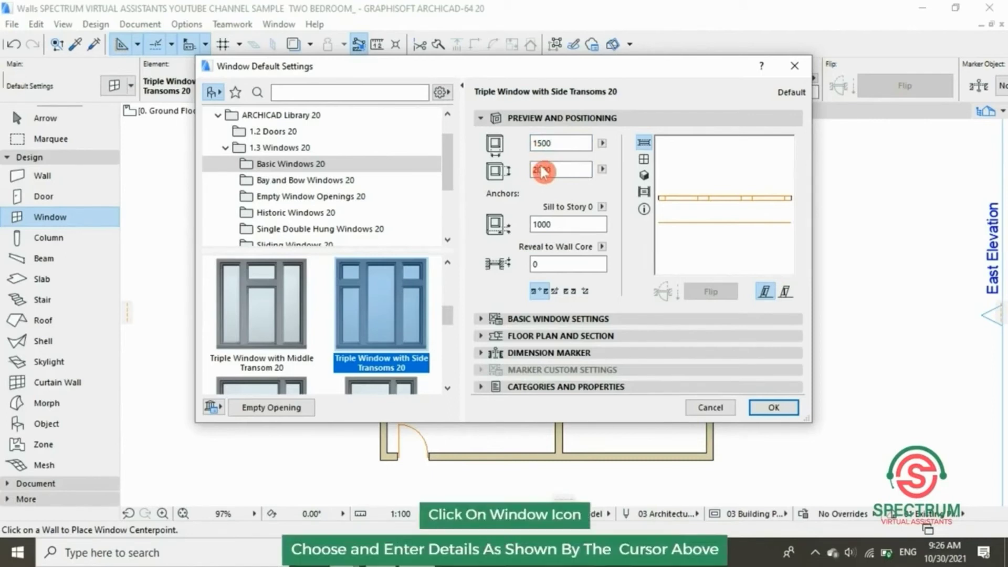
left_click(569, 145)
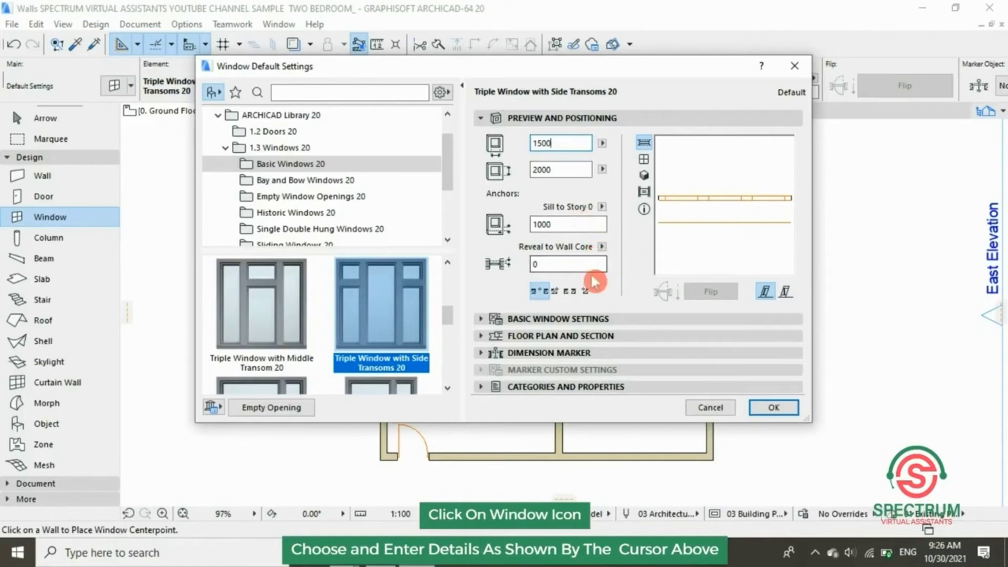
Review each panel of the 1500 × 2000 triple window settings, then accept them.
left_click(588, 124)
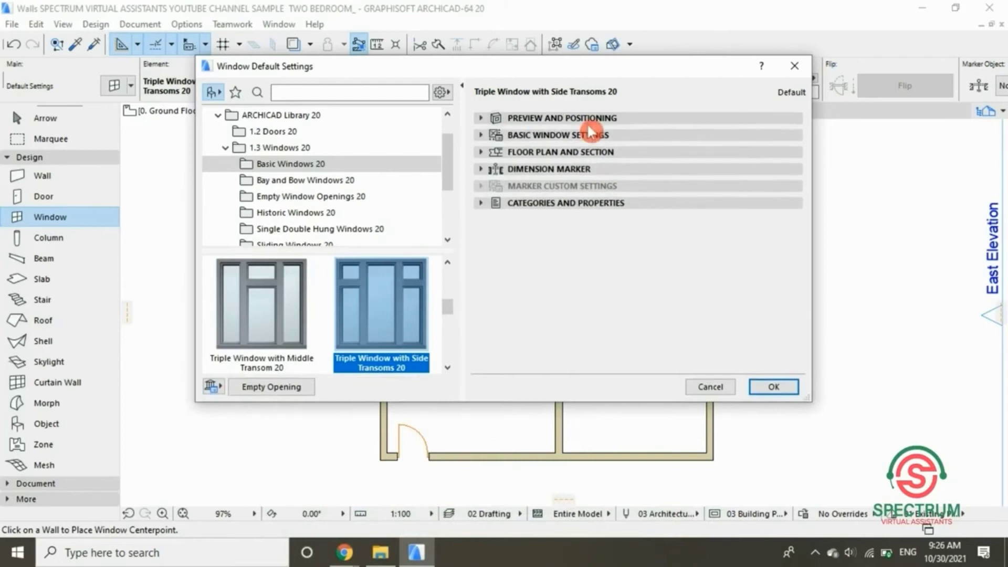
left_click(552, 135)
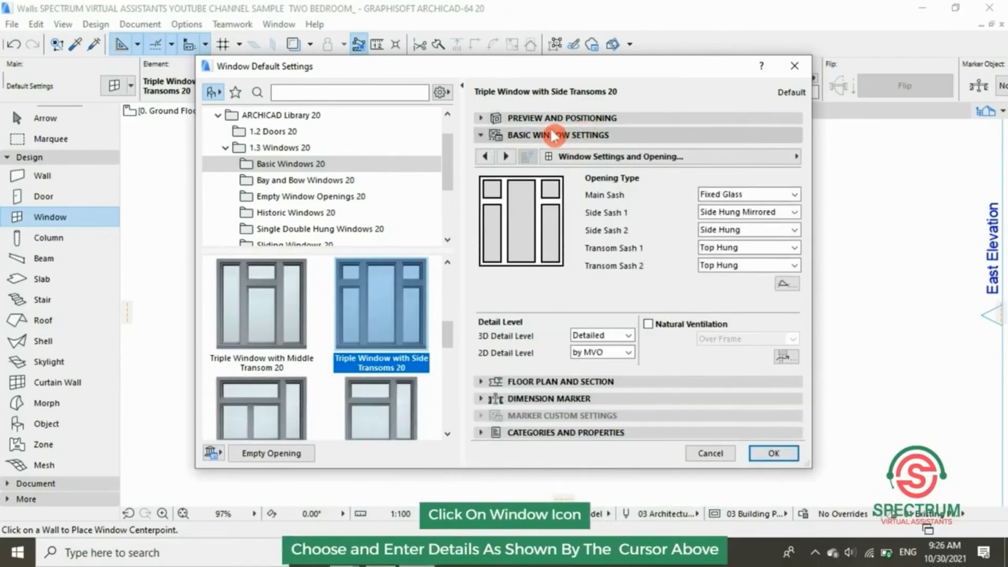
left_click(552, 135)
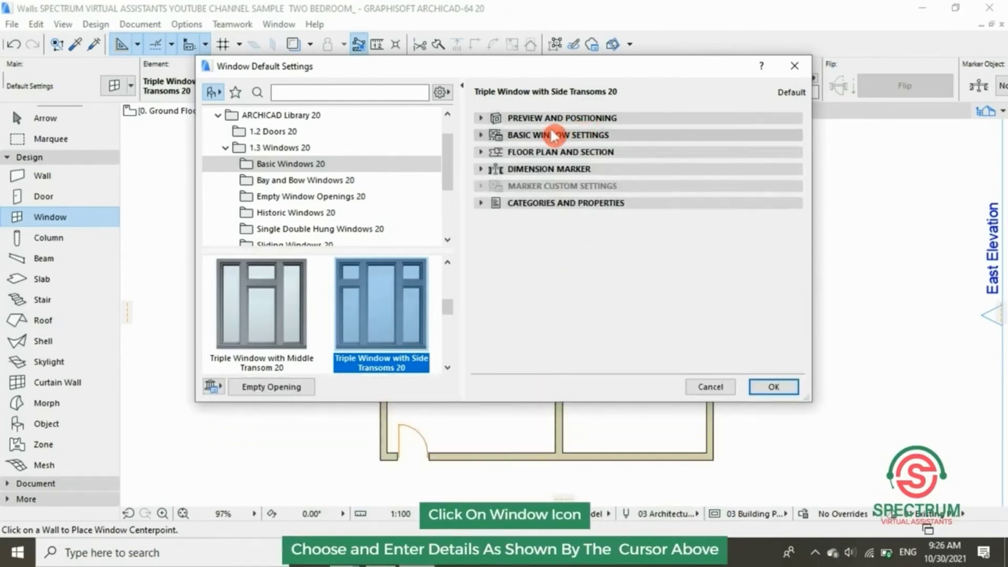
left_click(554, 152)
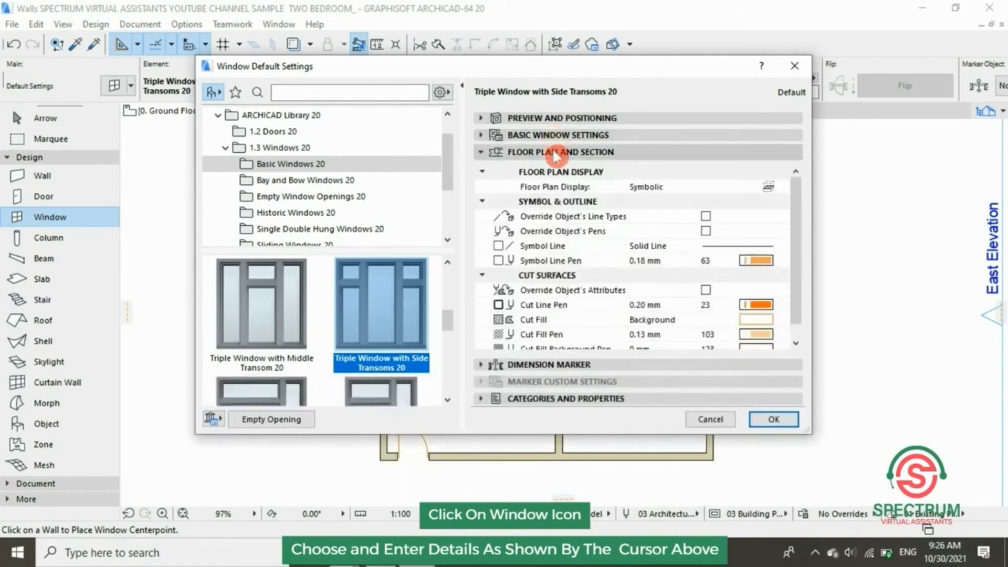
left_click(555, 154)
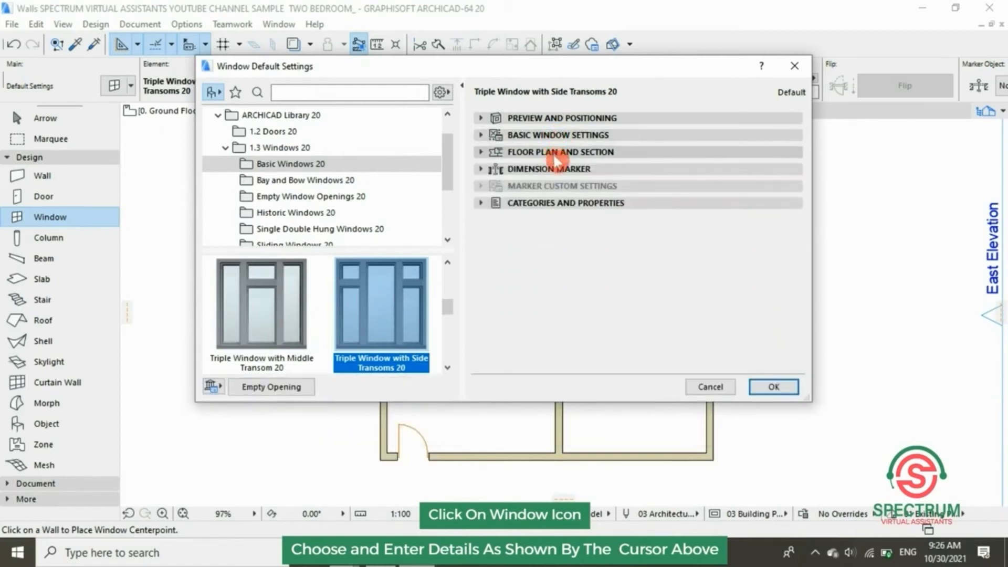
left_click(556, 171)
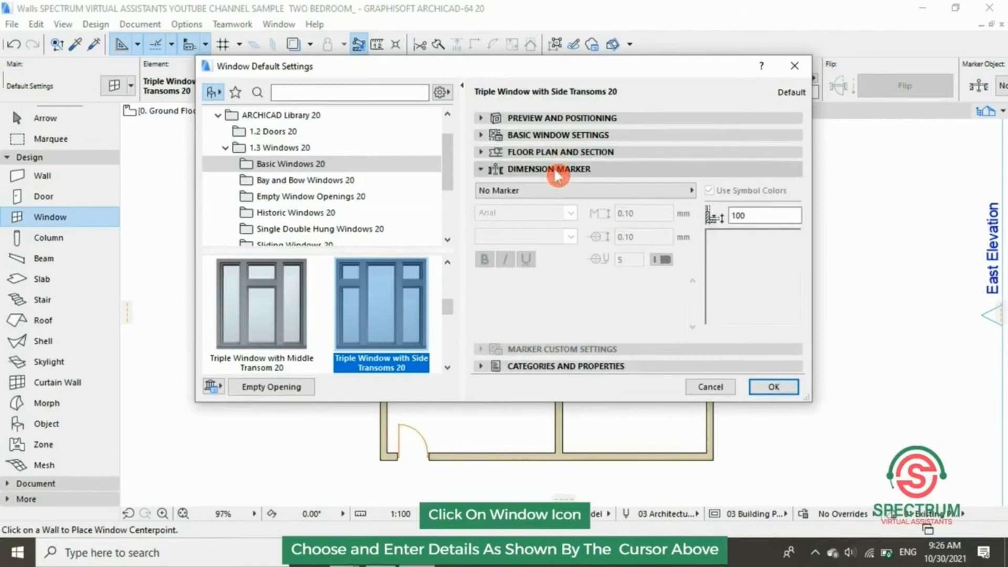
left_click(556, 173)
left_click(565, 205)
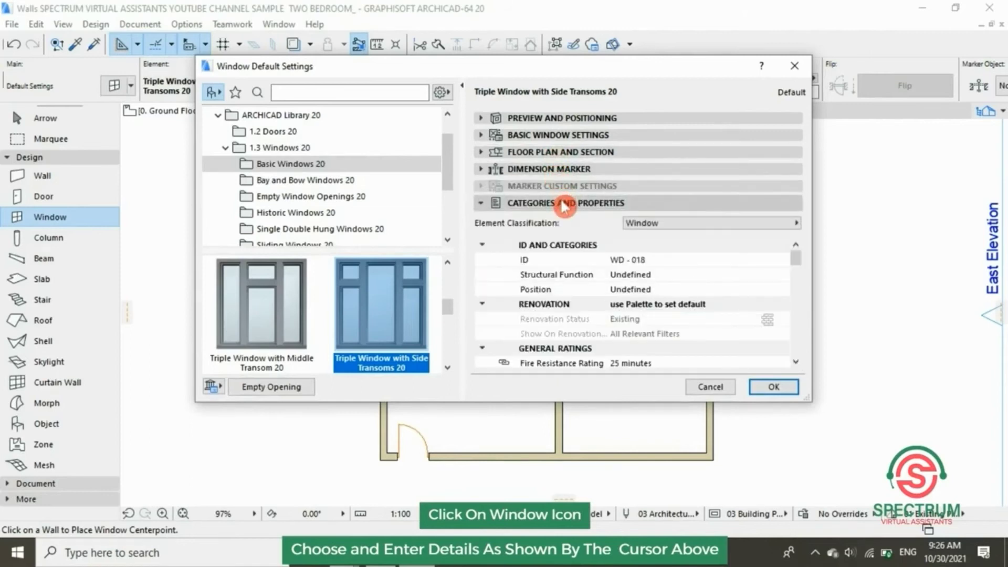
left_click(565, 204)
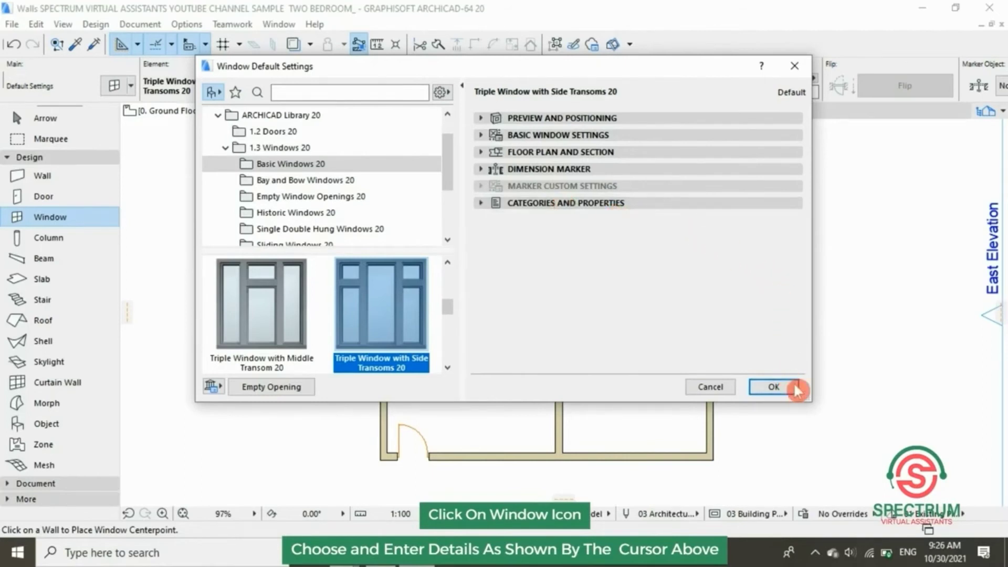
left_click(776, 387)
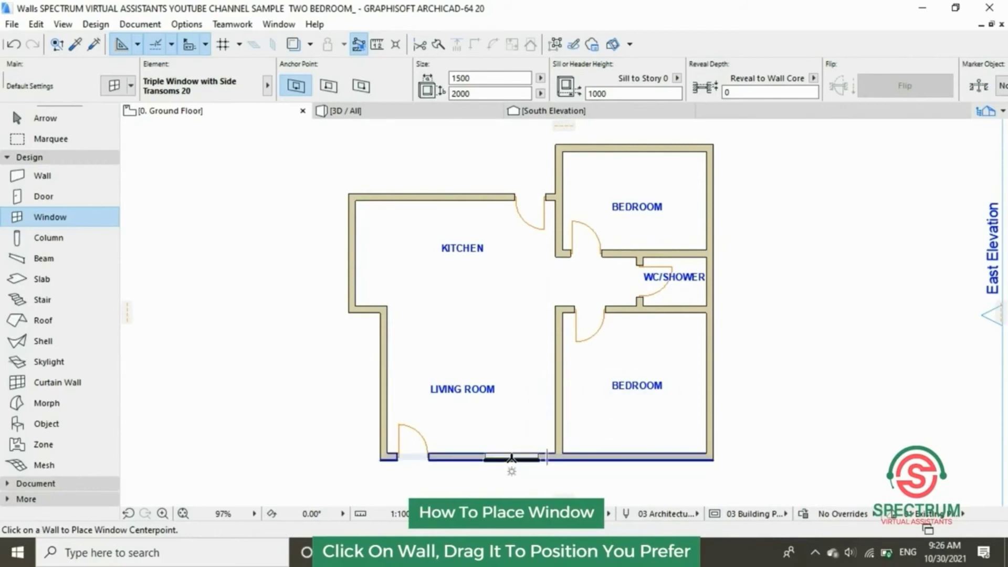
Place the triple window in the living room's bottom wall, right of the entrance door.
left_click(512, 461)
left_click(512, 475)
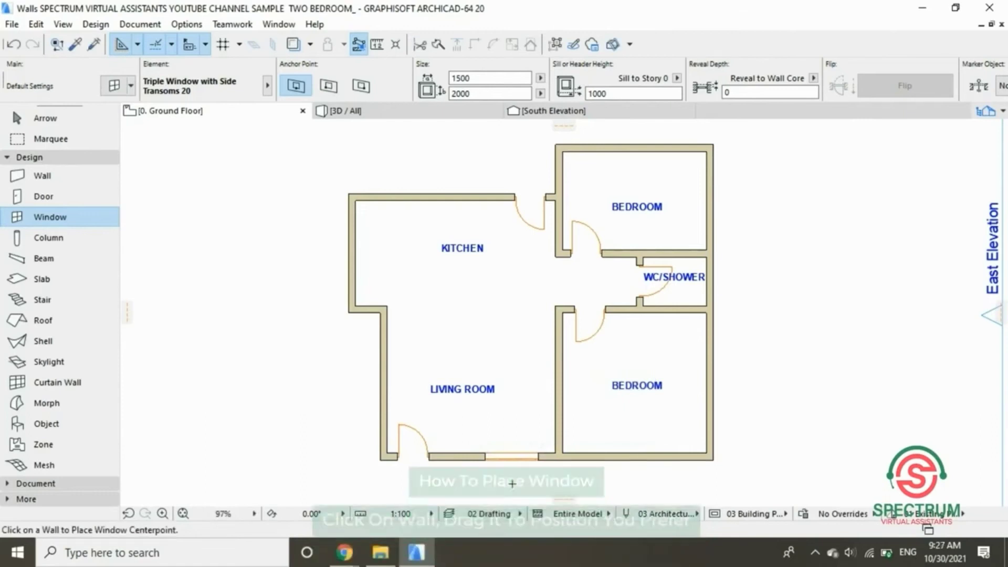
key("shift")
Drag the living-room window left along the bottom wall, closer to the entrance door.
left_click(489, 458)
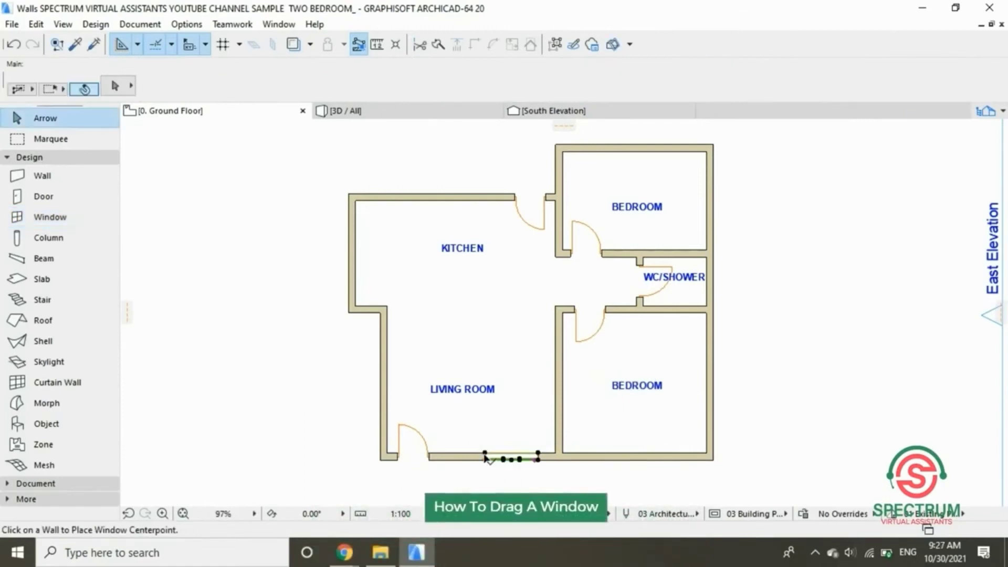
right_click(491, 457)
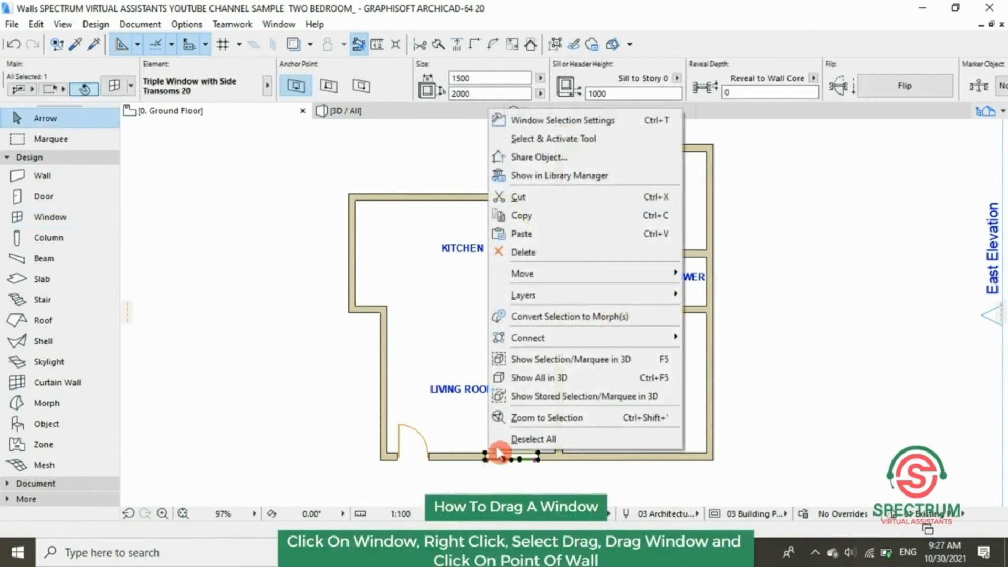
mouse_move(522, 278)
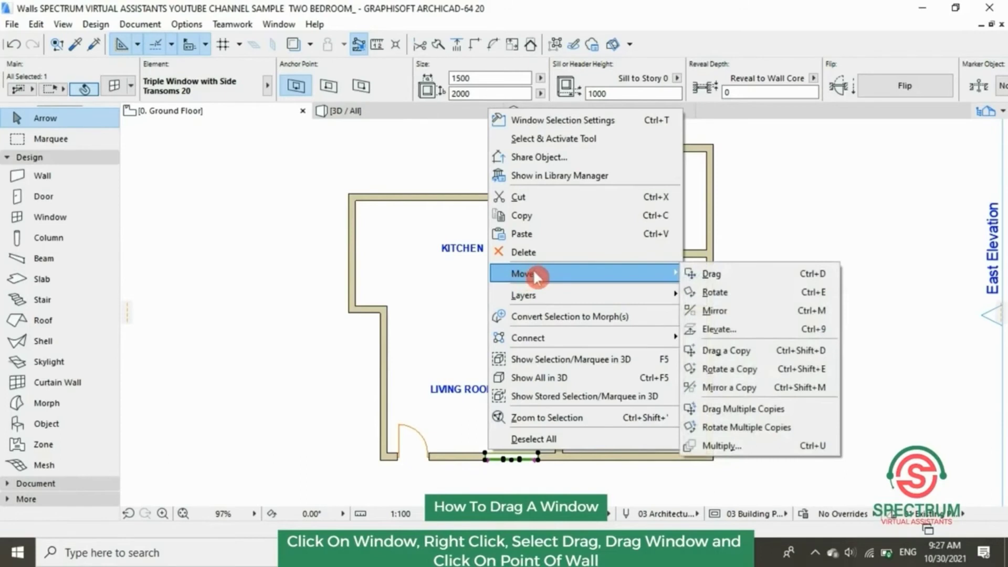
left_click(722, 272)
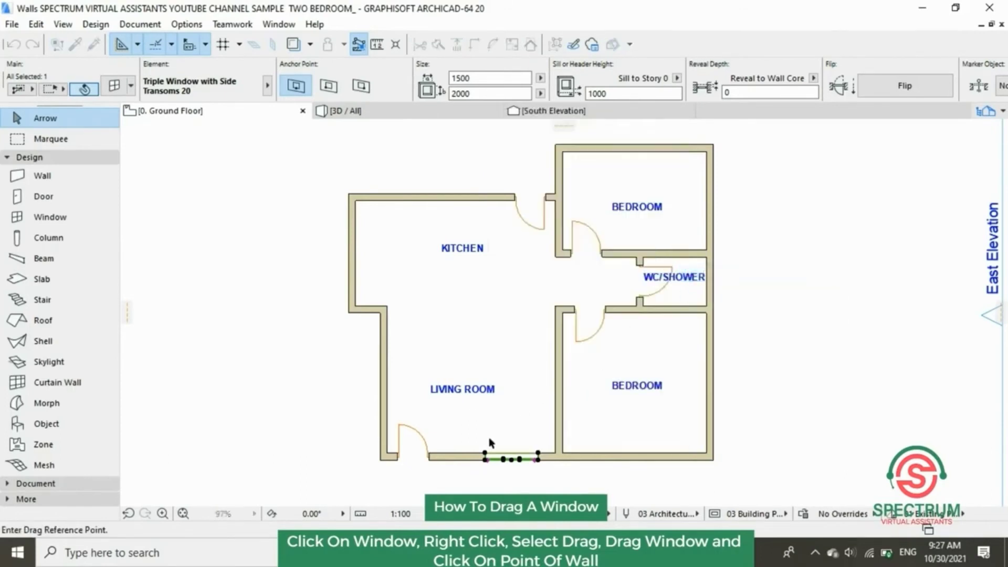
left_click(486, 455)
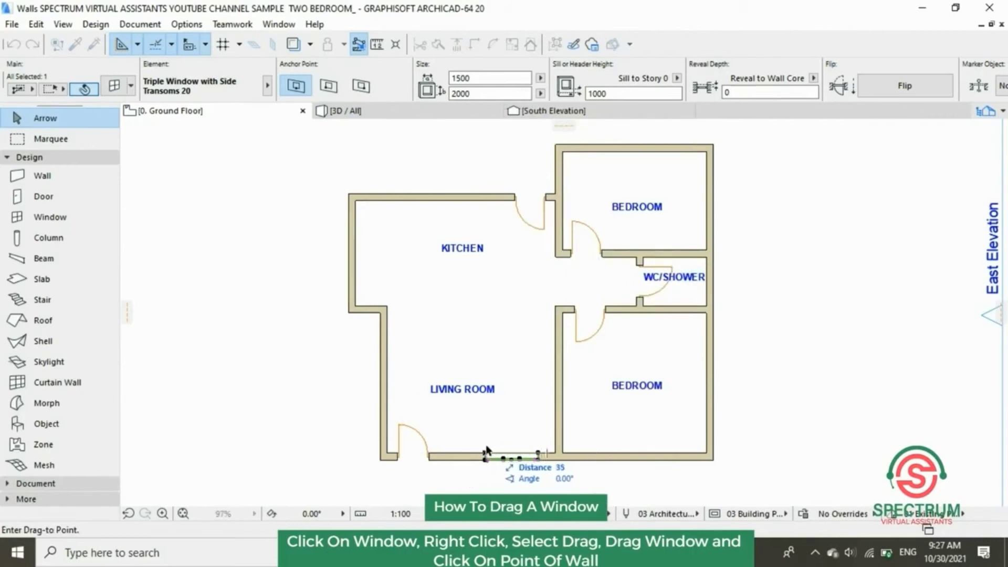
left_click(458, 454)
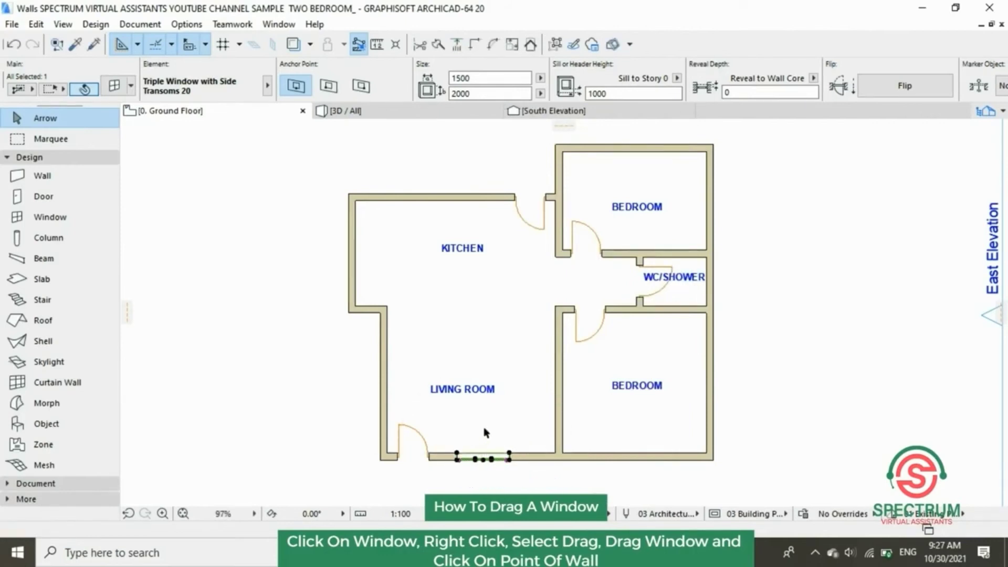
left_click(511, 434)
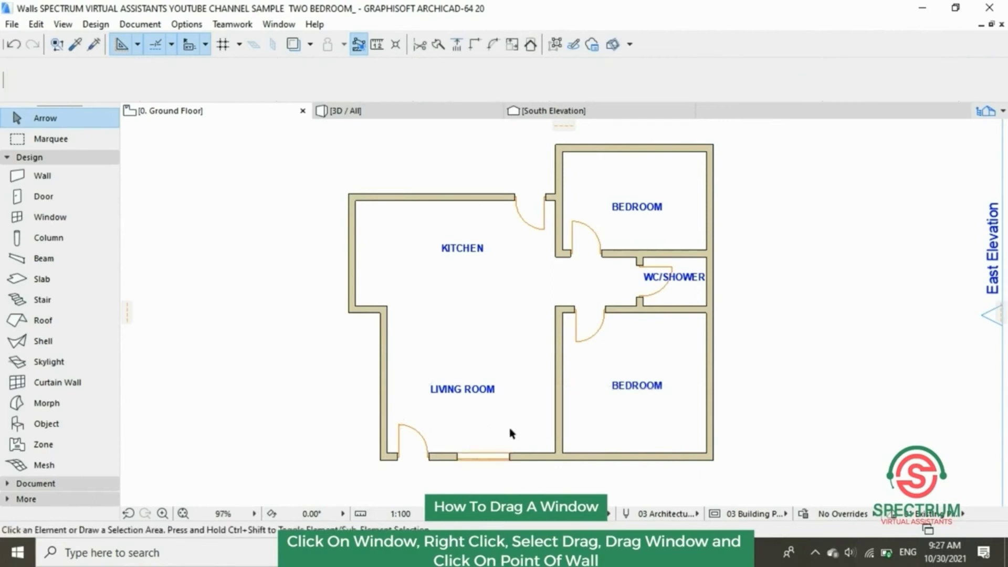
Shift the living-room window 295 to the right along the bottom wall.
left_click(510, 455)
right_click(510, 456)
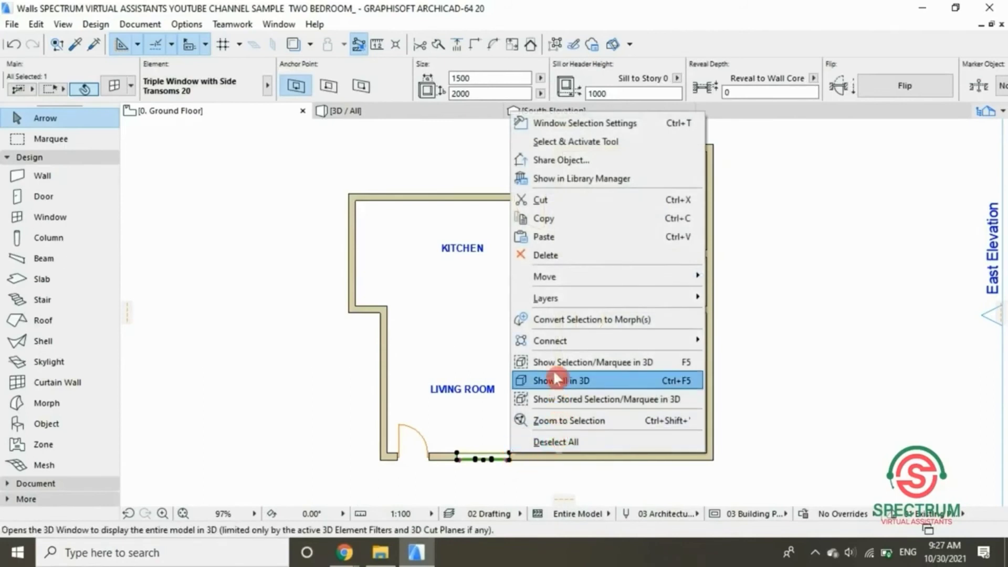
mouse_move(604, 279)
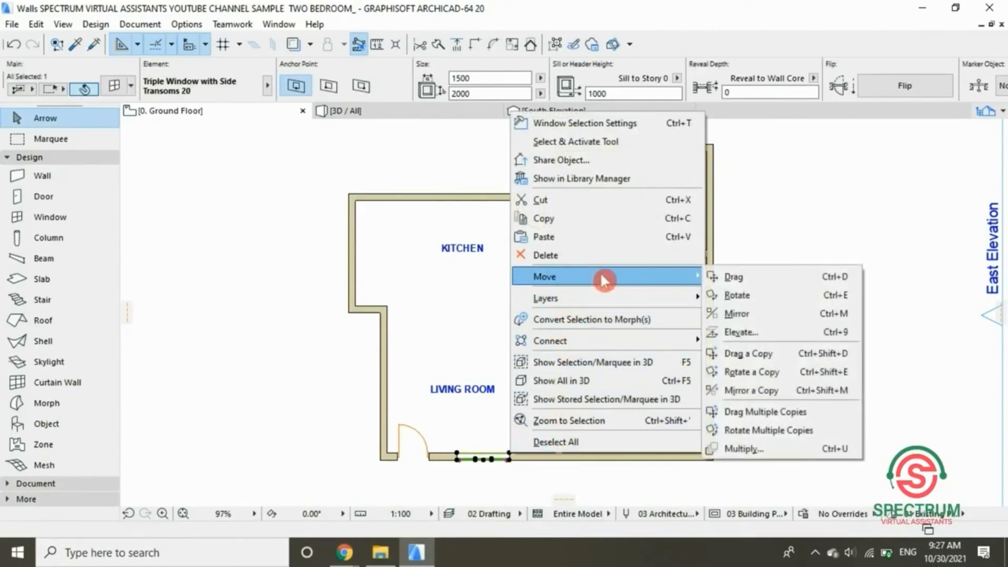
left_click(709, 276)
left_click(484, 455)
left_click(493, 457)
left_click(510, 412)
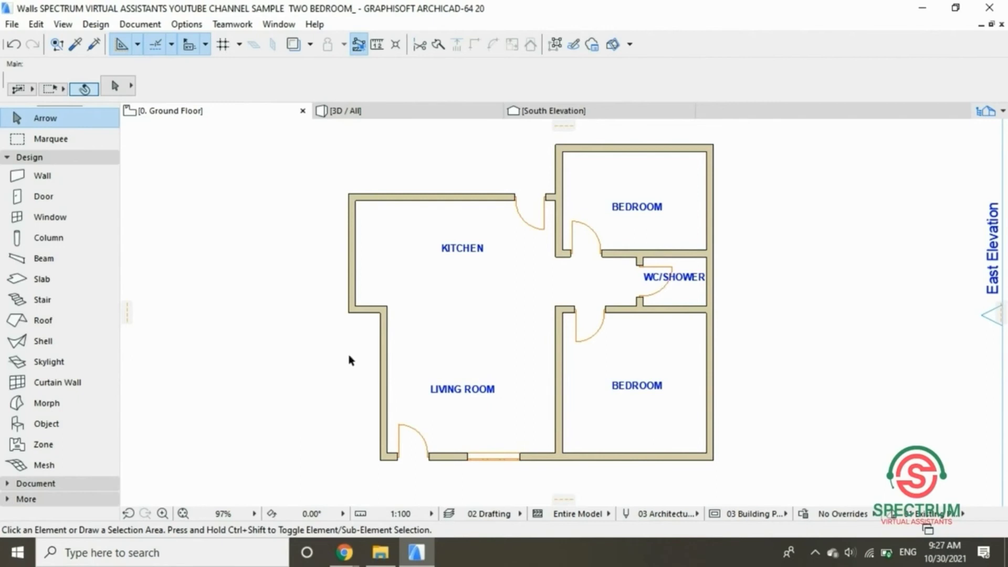
Place triple windows in the living room's left wall and the upper bedroom's top and east walls.
left_click(58, 219)
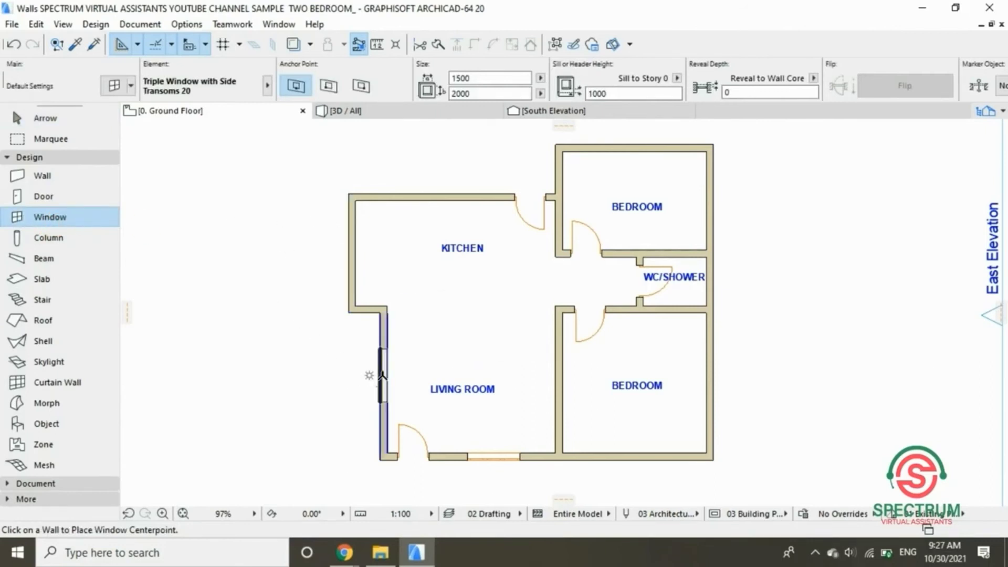
left_click(383, 379)
left_click(315, 367)
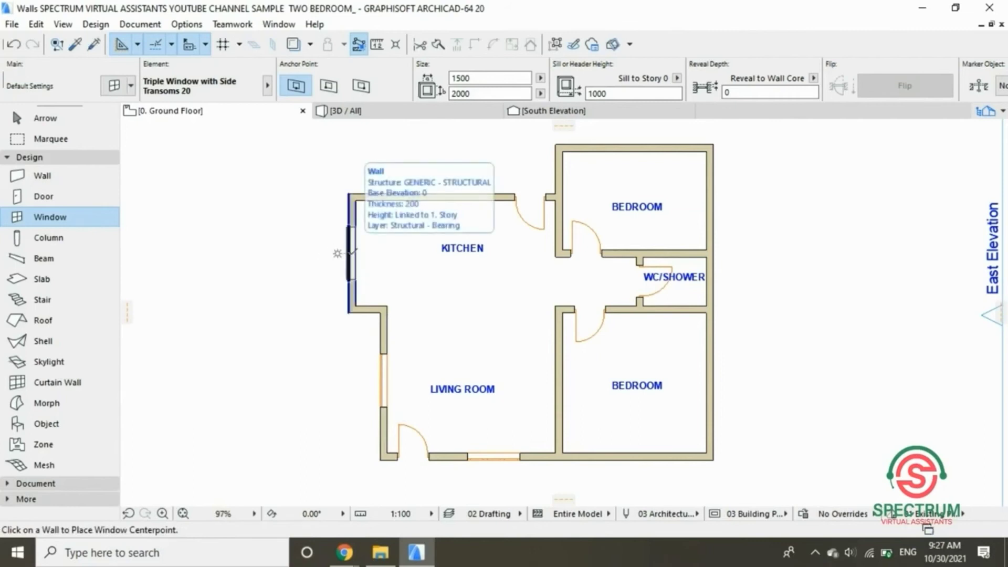
left_click(351, 253)
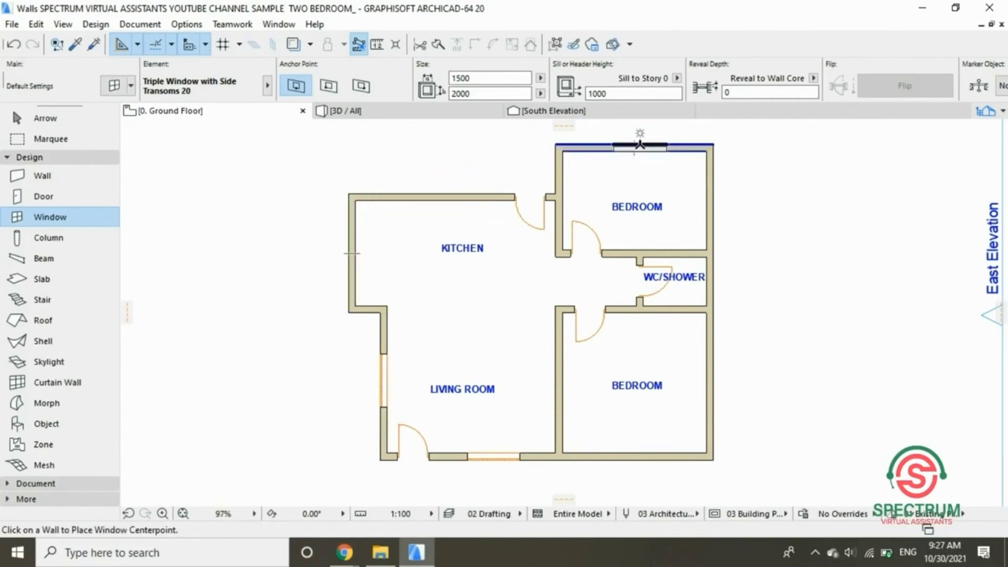
left_click(635, 136)
left_click(656, 130)
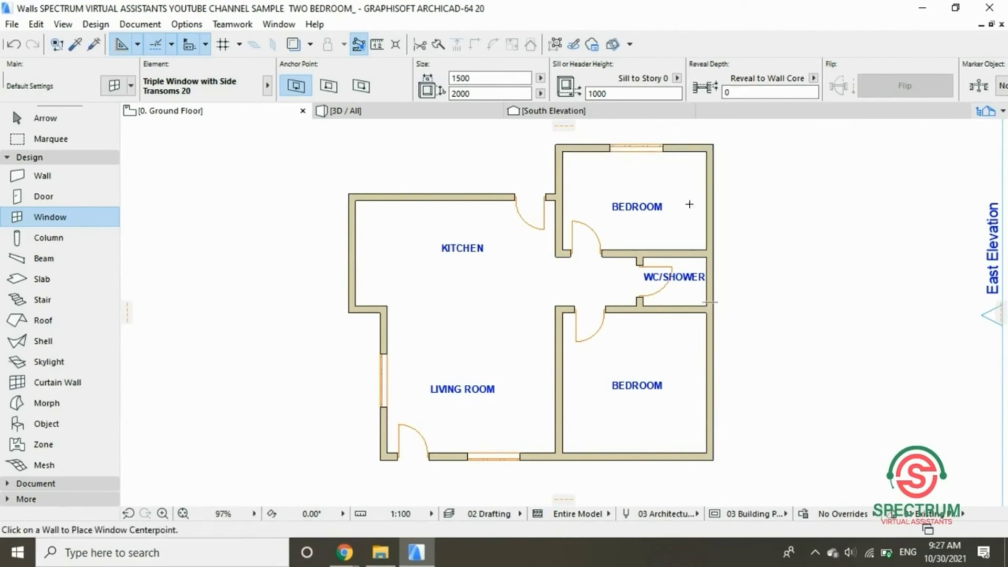
left_click(715, 204)
left_click(785, 213)
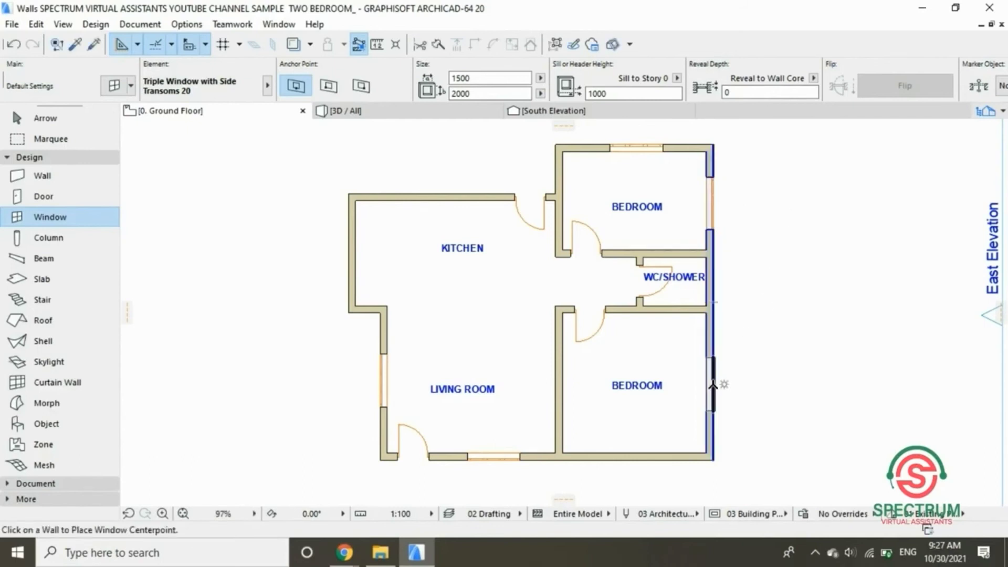
Add triple windows to the lower bedroom's east and south walls and the kitchen's north and west walls.
left_click(713, 386)
left_click(790, 380)
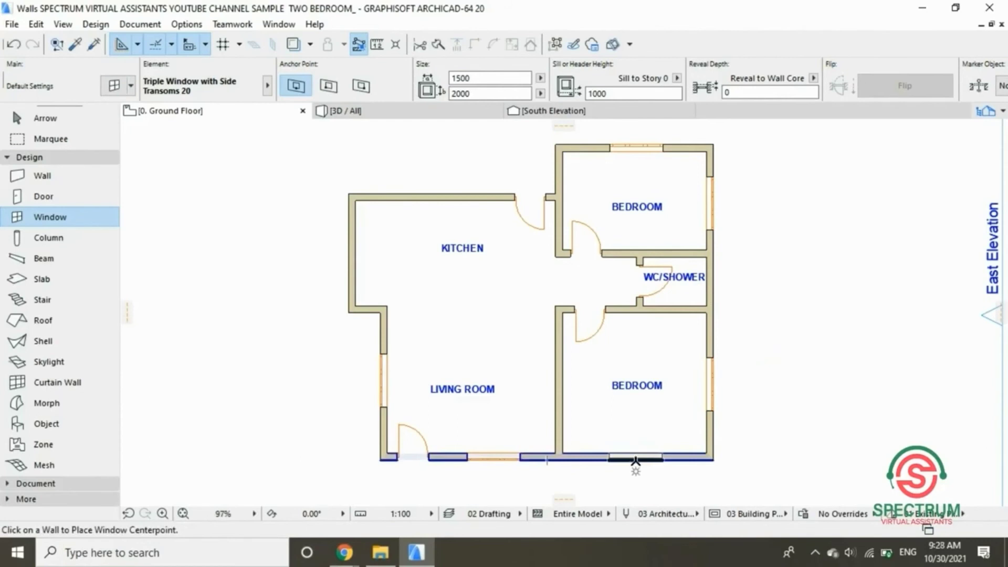
left_click(636, 456)
left_click(632, 484)
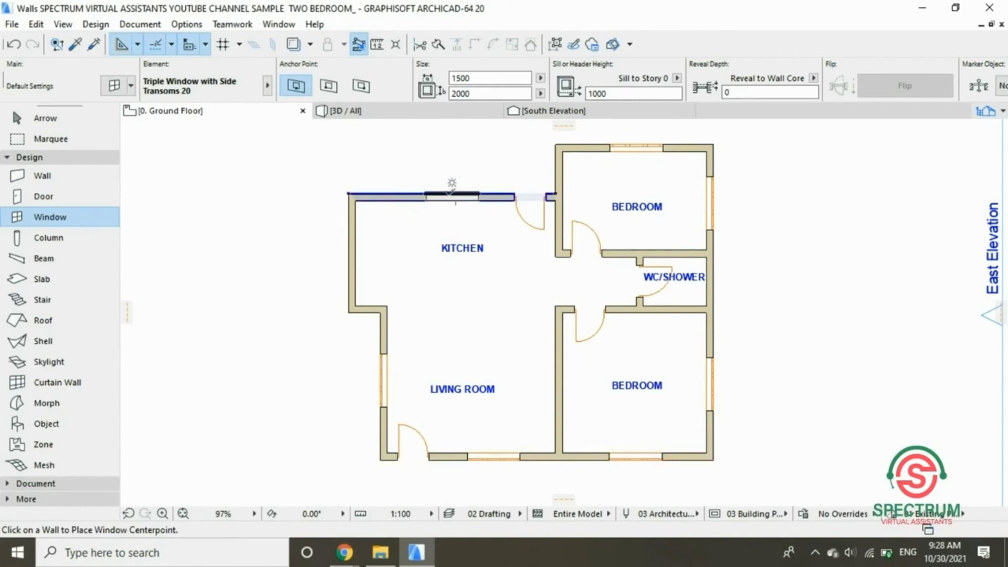
left_click(452, 183)
left_click(455, 171)
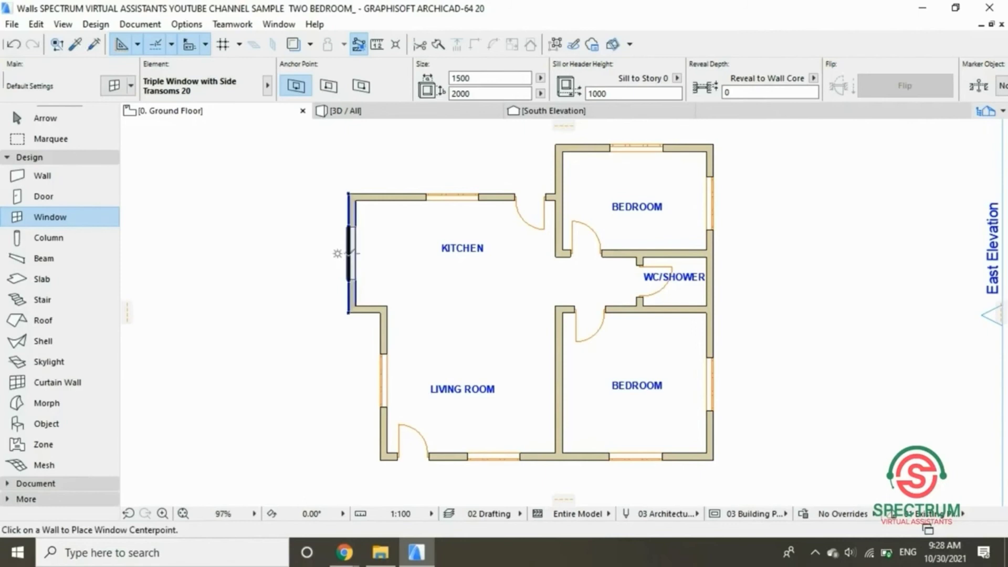
left_click(344, 258)
left_click(306, 255)
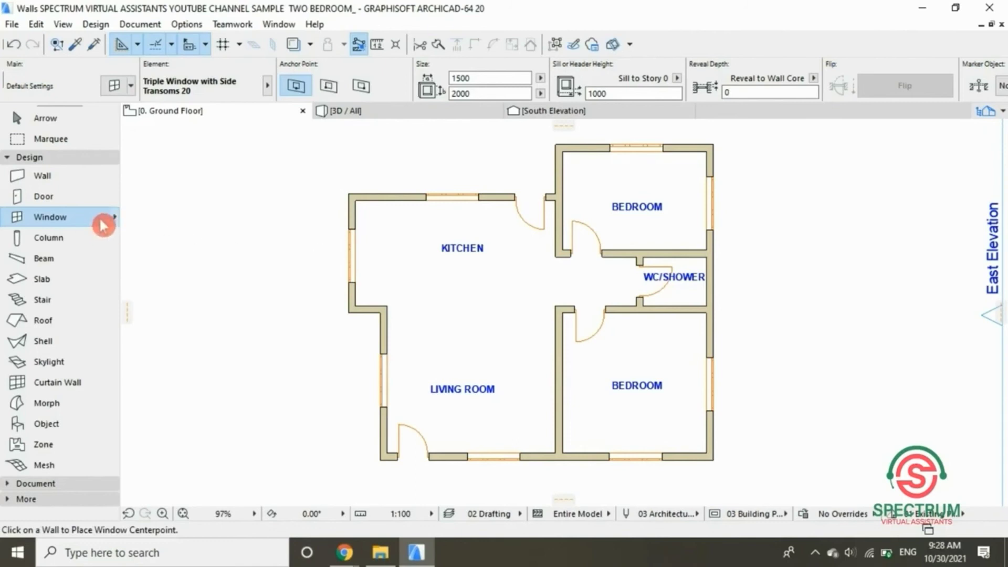
Set the default Triple Window with Side Transoms size to 800 wide by 800 high.
double_click(57, 216)
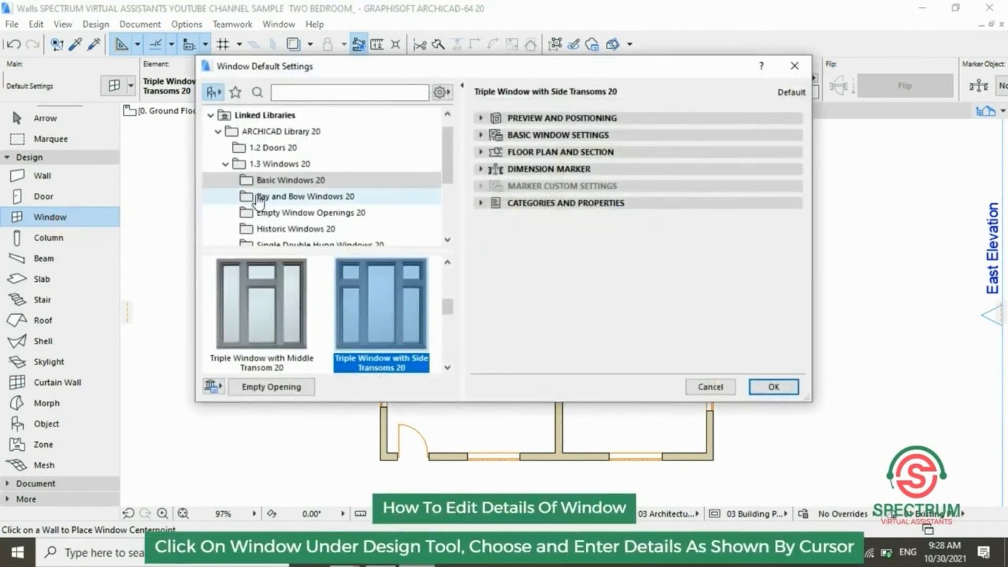
left_click(515, 120)
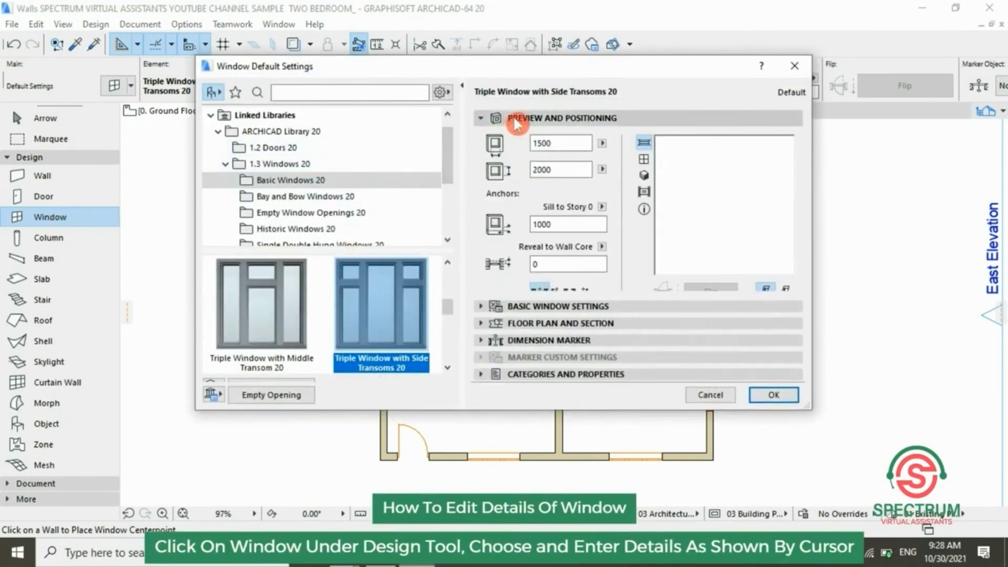
left_click(548, 144)
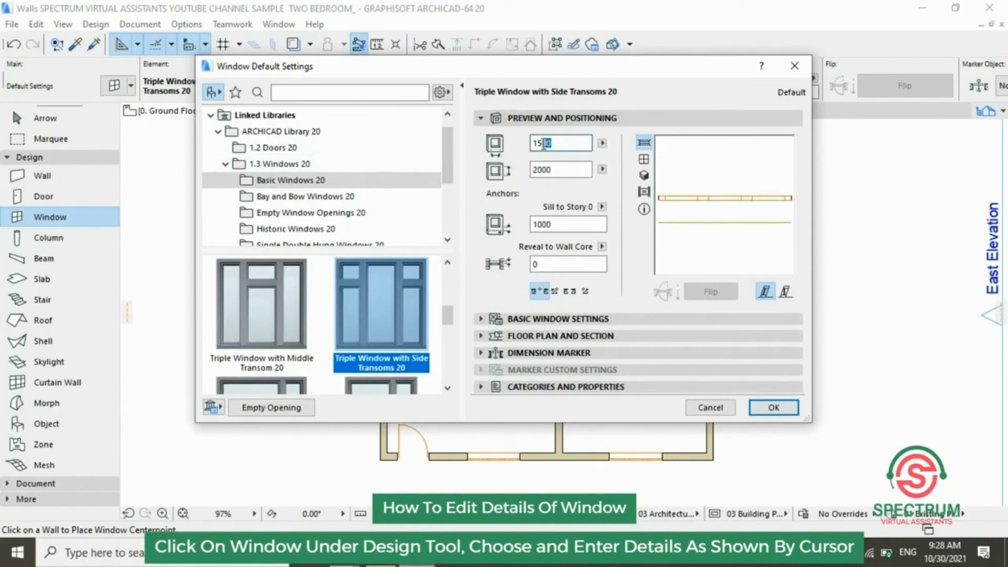
left_click_drag(537, 143, 489, 147)
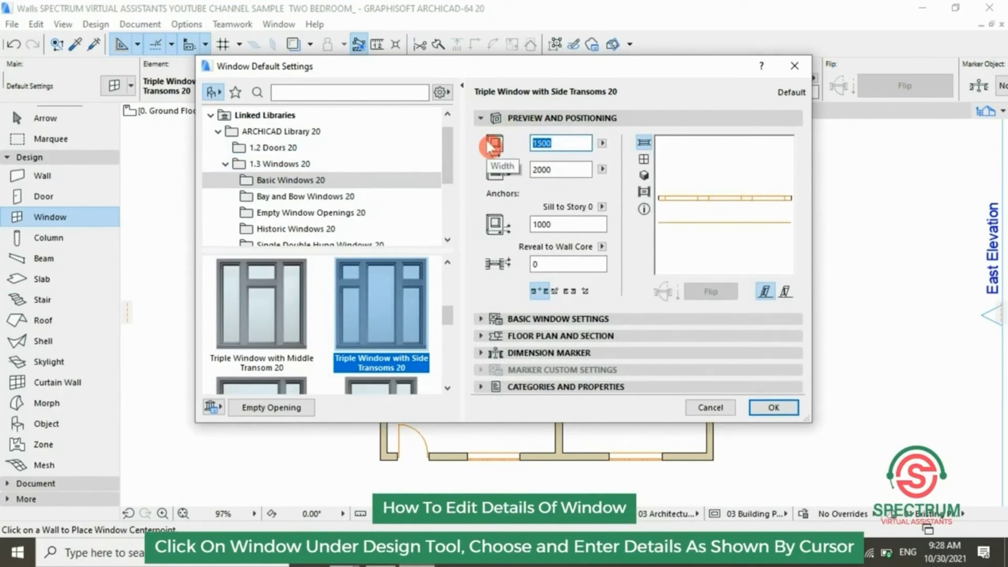
type("80")
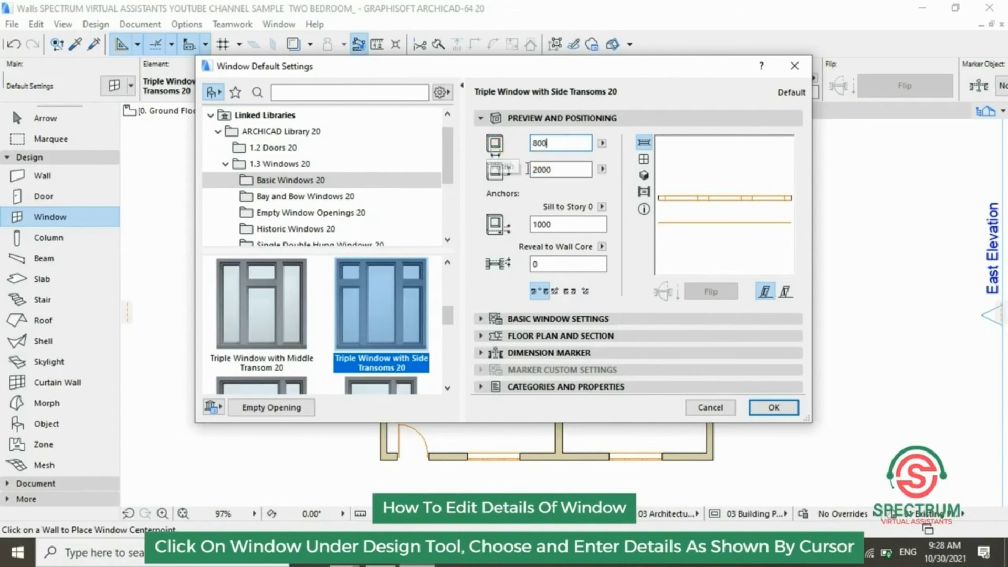
left_click_drag(528, 169, 558, 171)
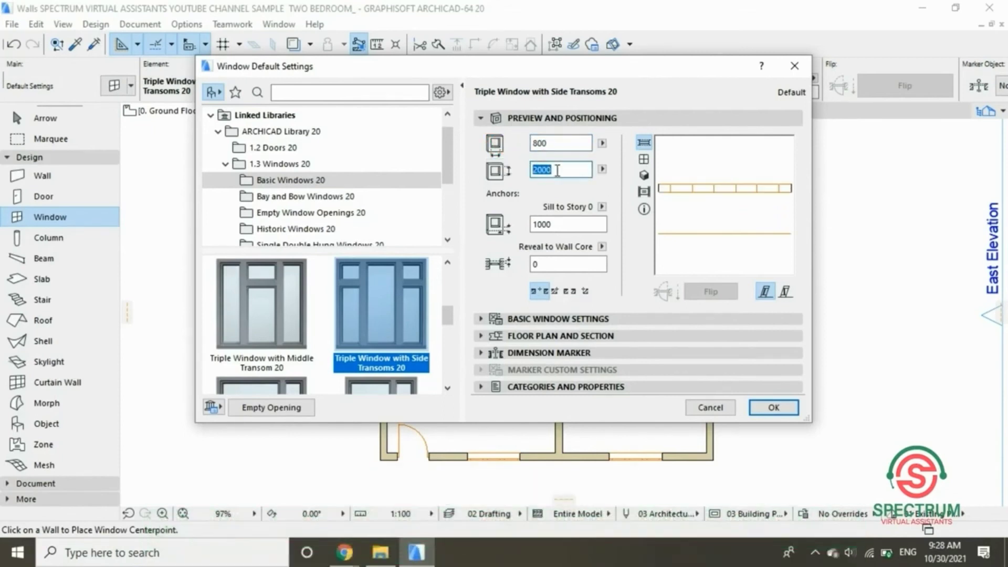
type("80")
left_click(773, 407)
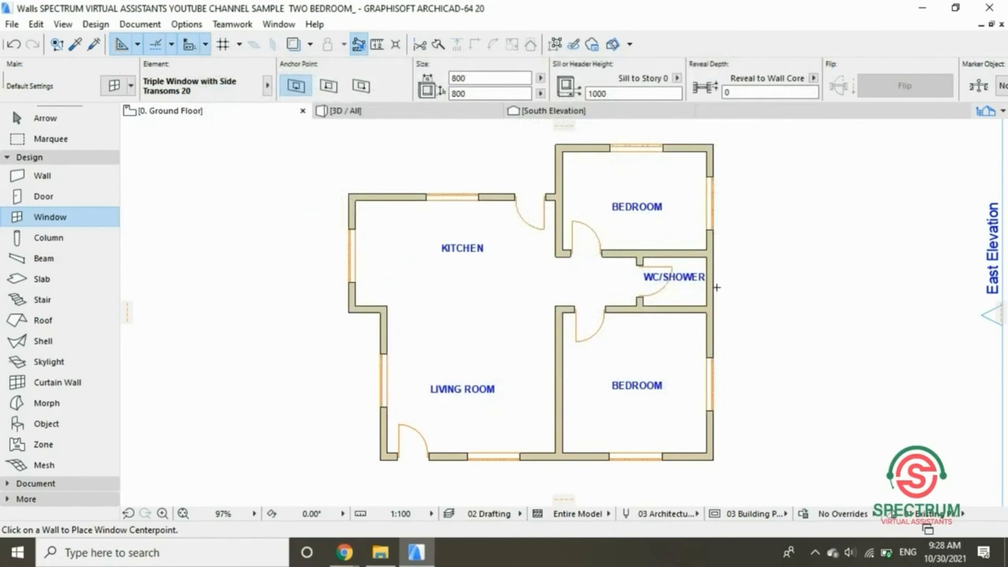
Place an 800 × 800 window in the WC/shower's east wall, then select the kitchen's north window.
left_click(717, 283)
left_click(774, 284)
scroll(743, 276, "down", 1)
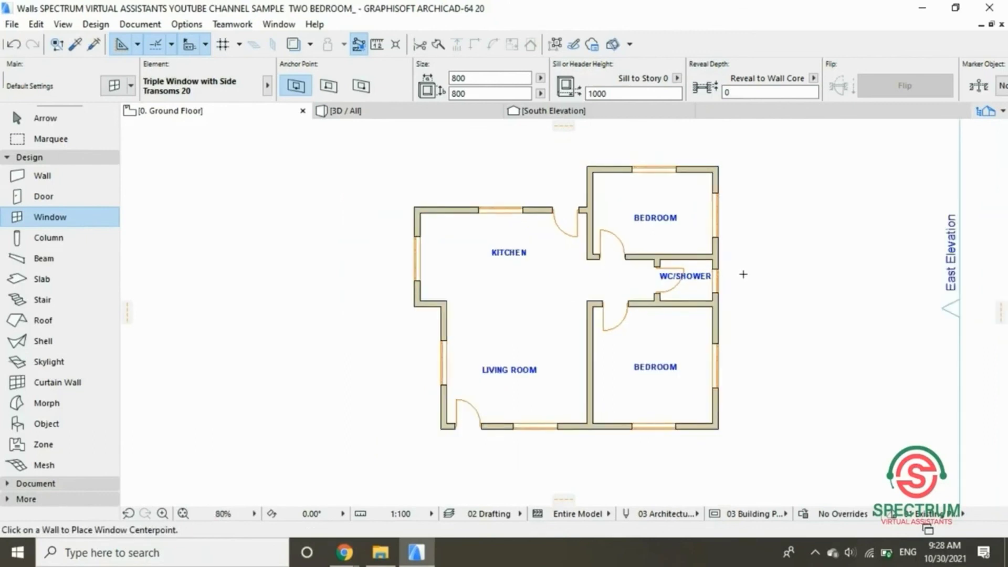
scroll(563, 275, "up", 1)
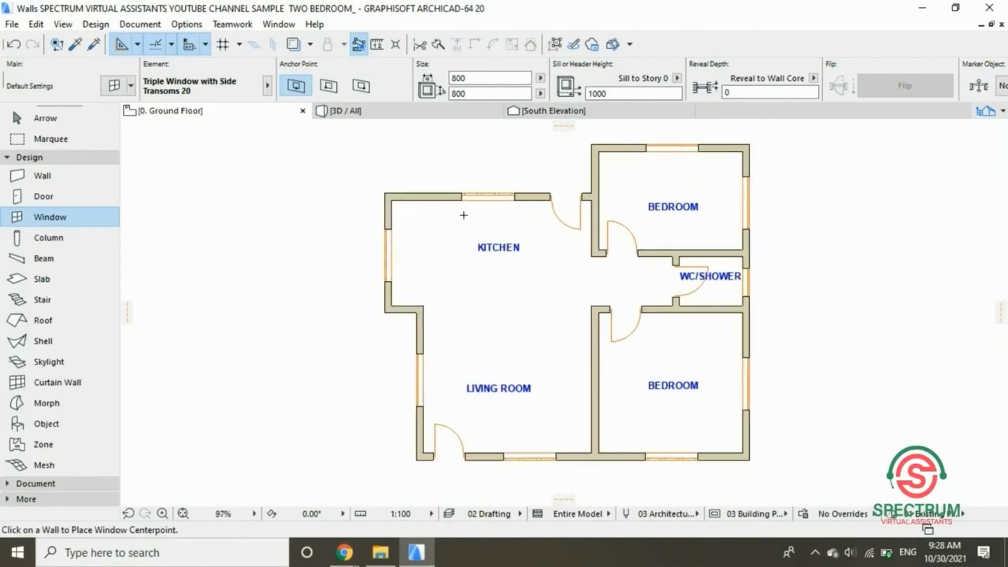
key("Escape")
left_click(462, 196)
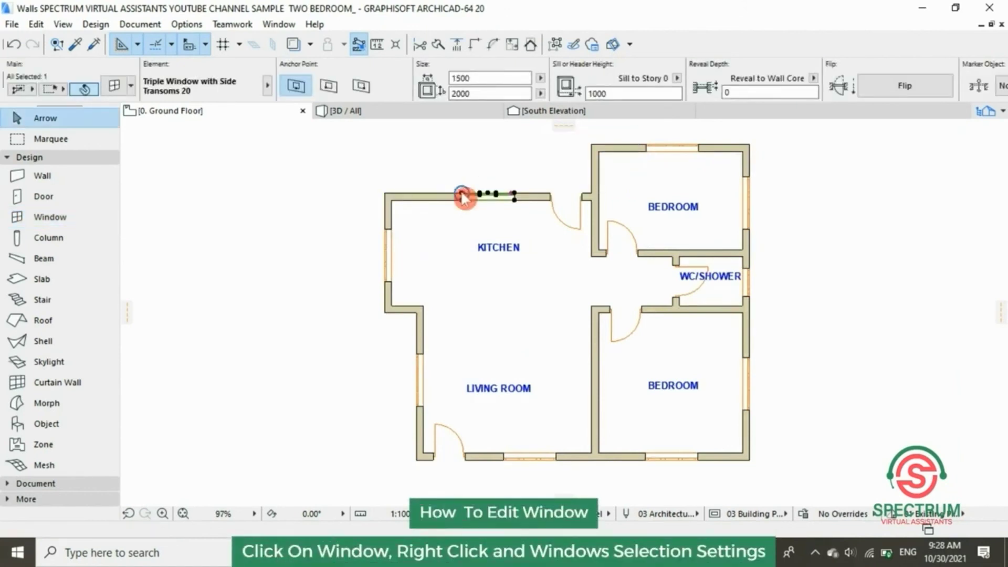
Resize the kitchen's north-wall window to 1200 wide by 1050 high.
right_click(462, 196)
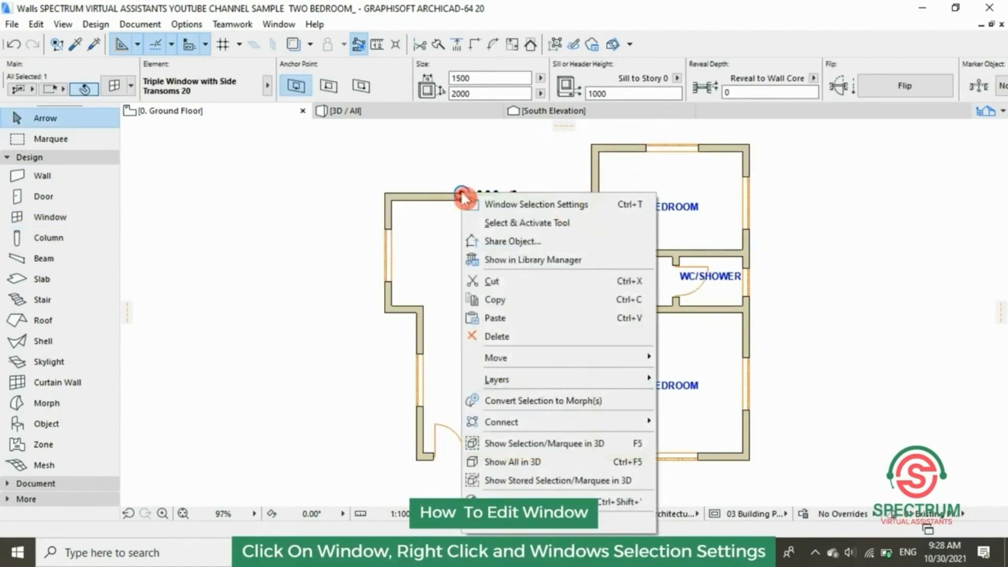
left_click(551, 206)
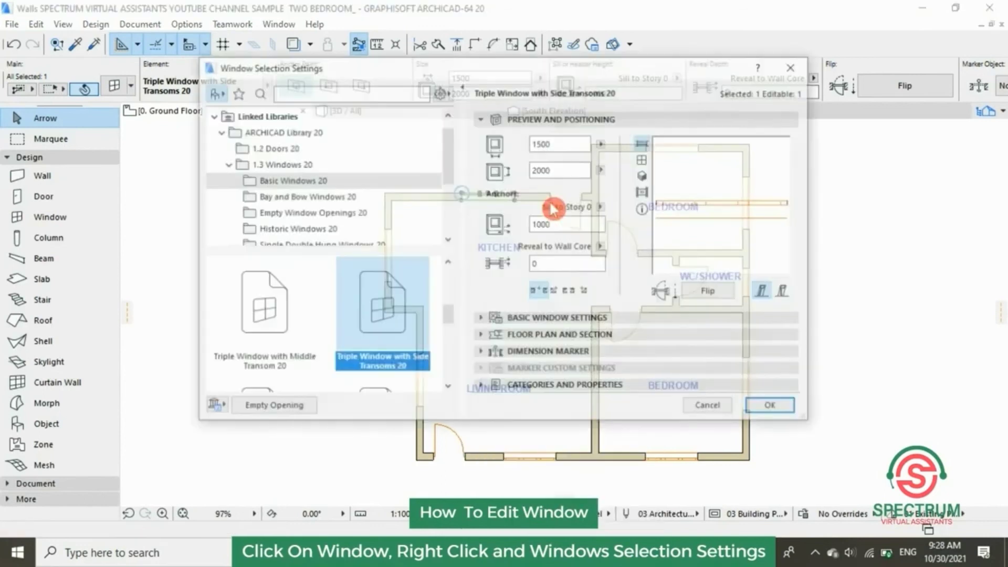
double_click(541, 170)
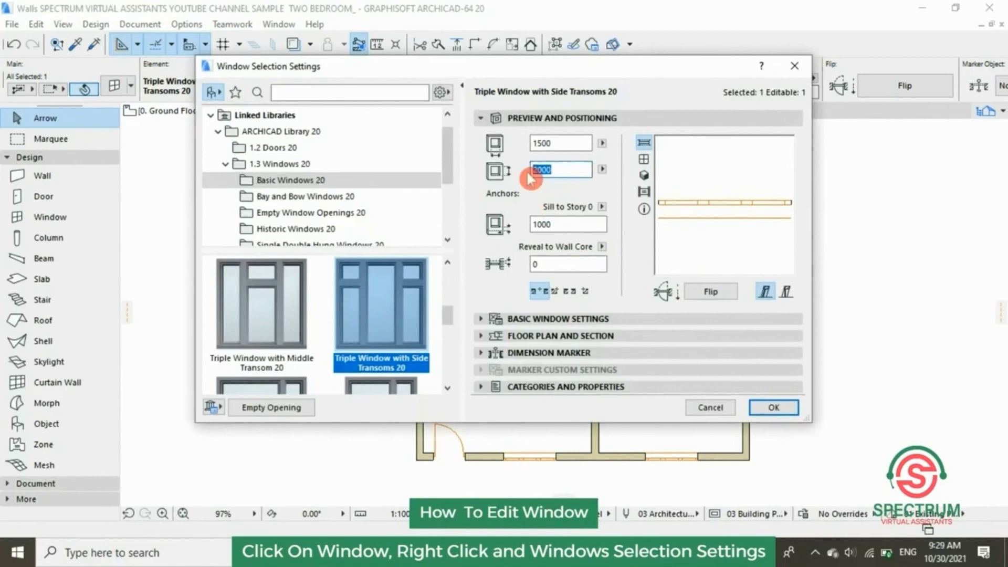
type("1050")
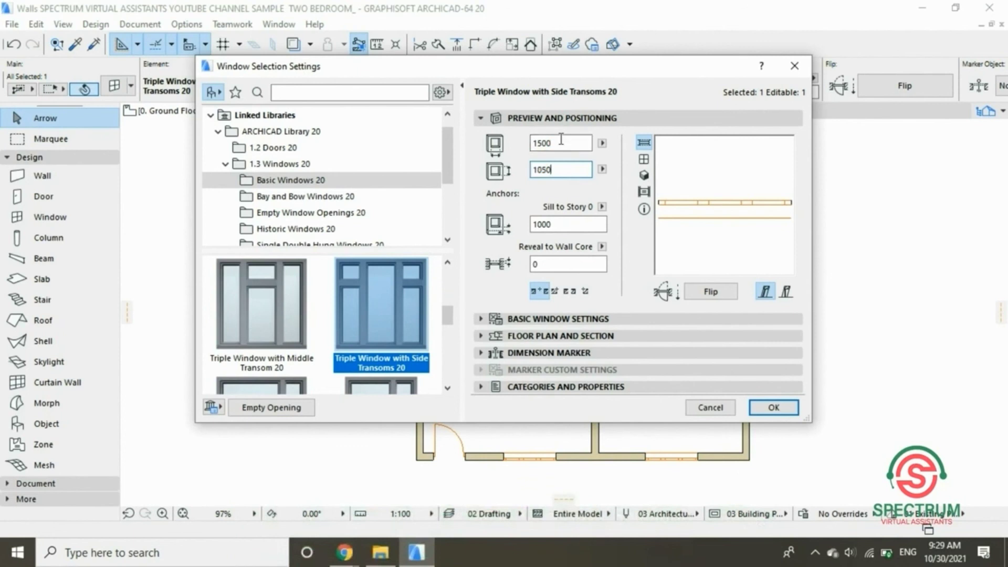
left_click(524, 150)
type("1")
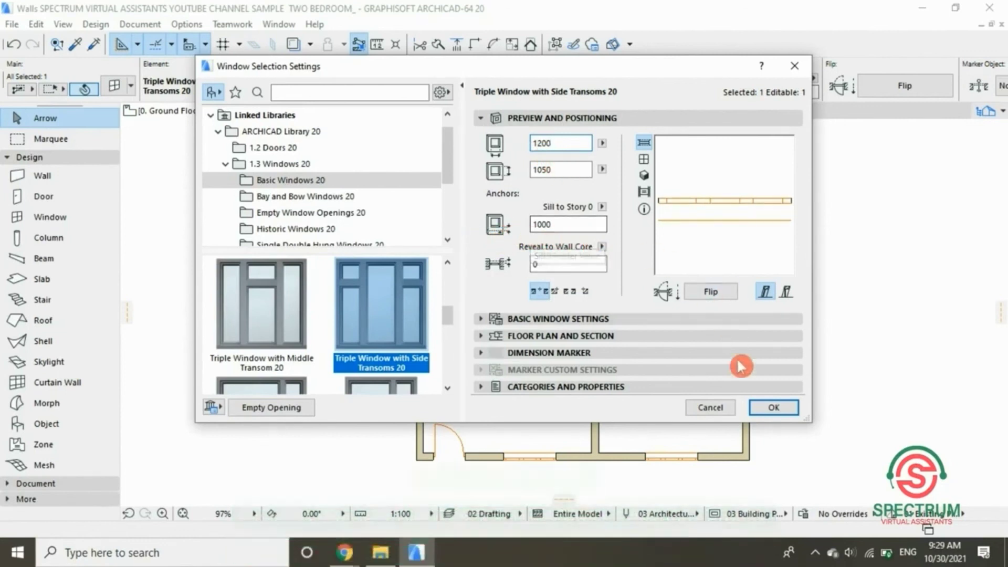
left_click(773, 408)
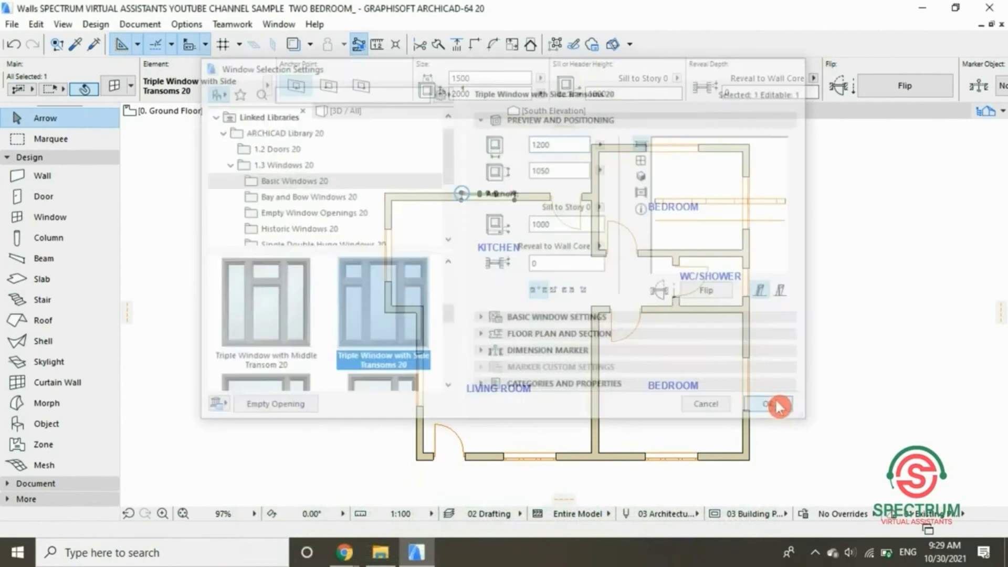
left_click(514, 294)
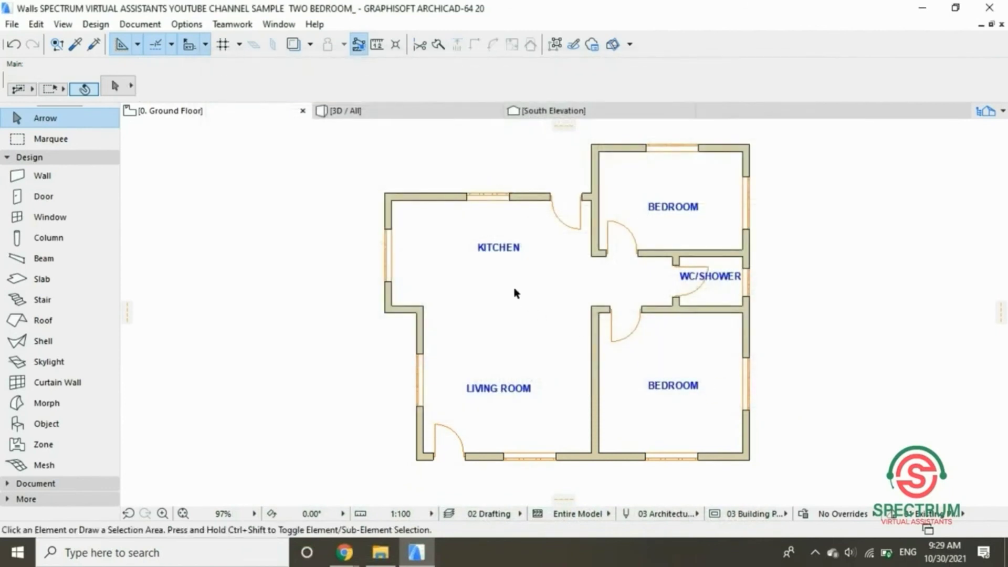
scroll(514, 294, "down", 1)
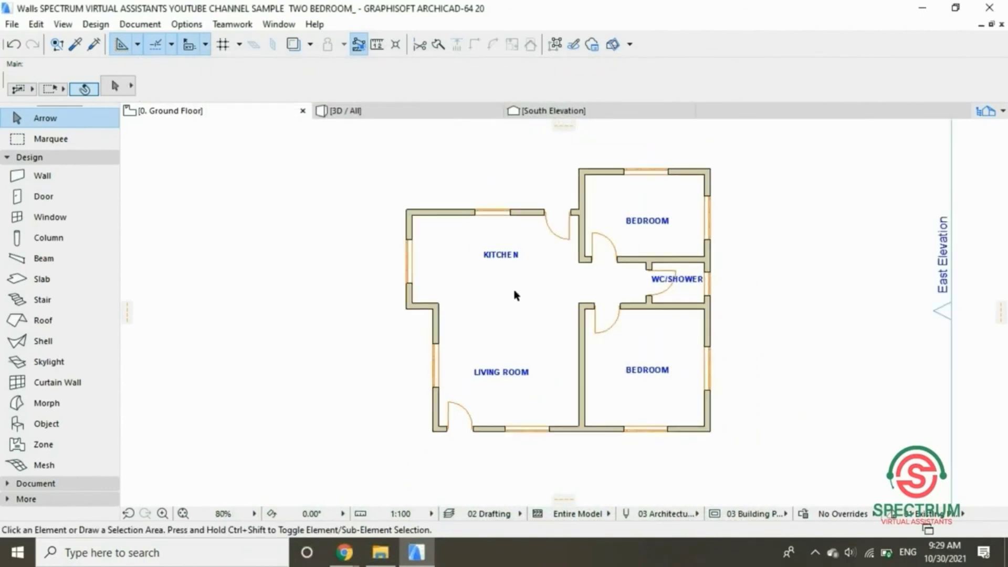
scroll(514, 295, "up", 1)
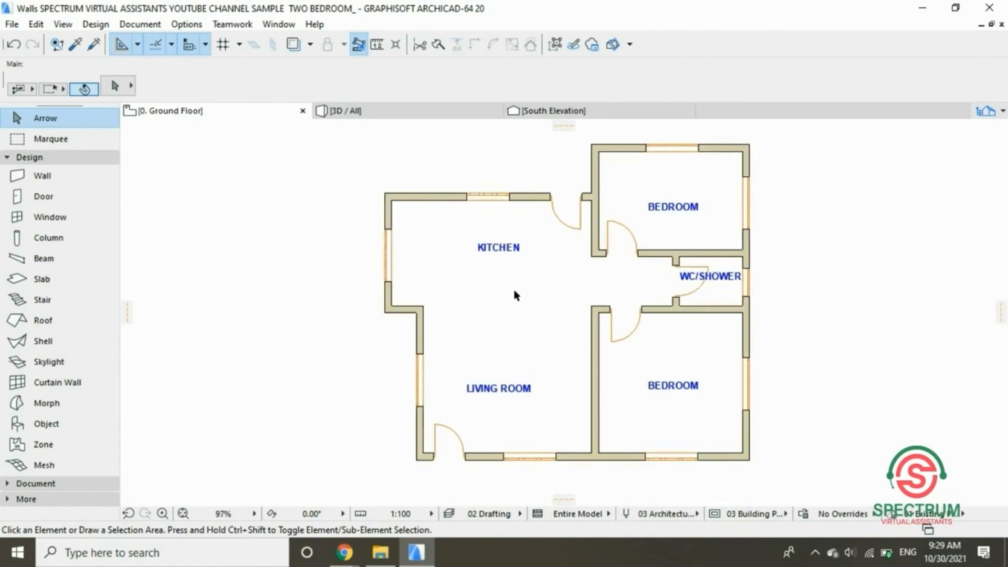